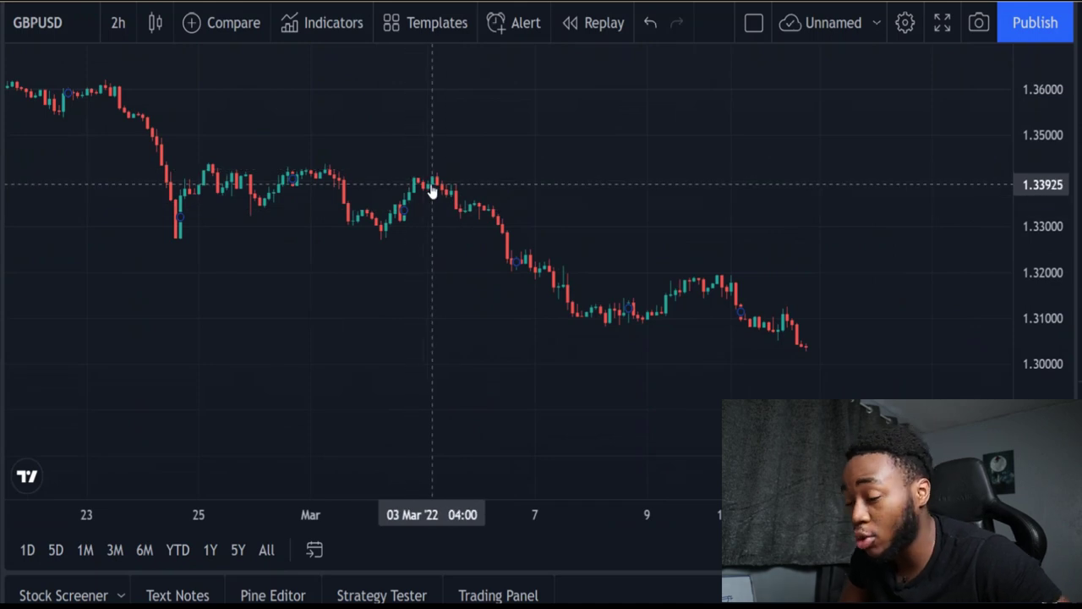
{"action": "left_click_drag", "start_coordinate": [432, 191], "coordinate": [710, 257]}
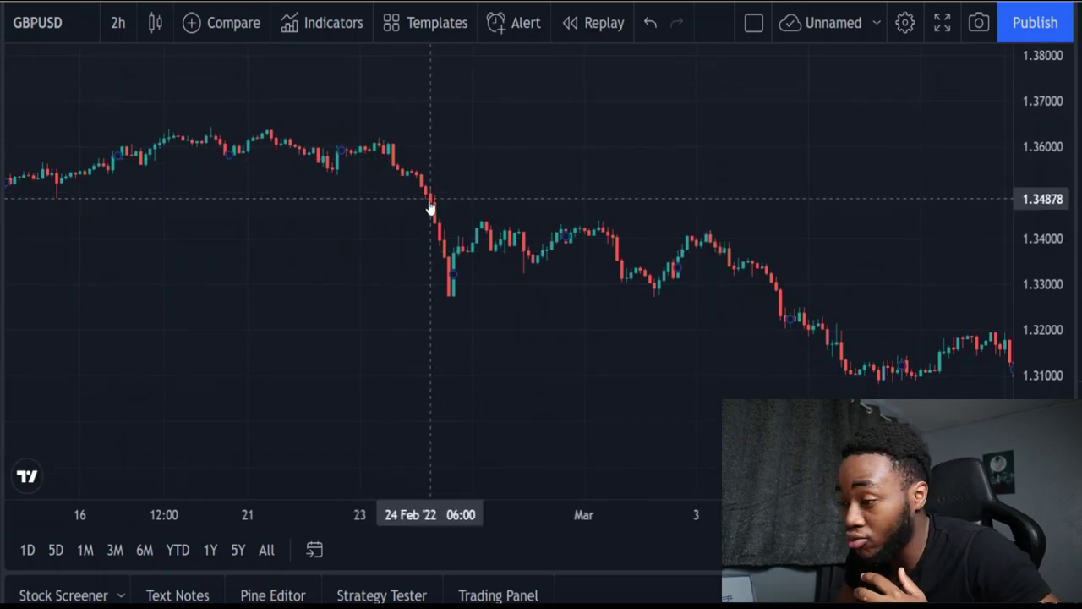
{"action": "left_click_drag", "start_coordinate": [429, 207], "coordinate": [474, 226]}
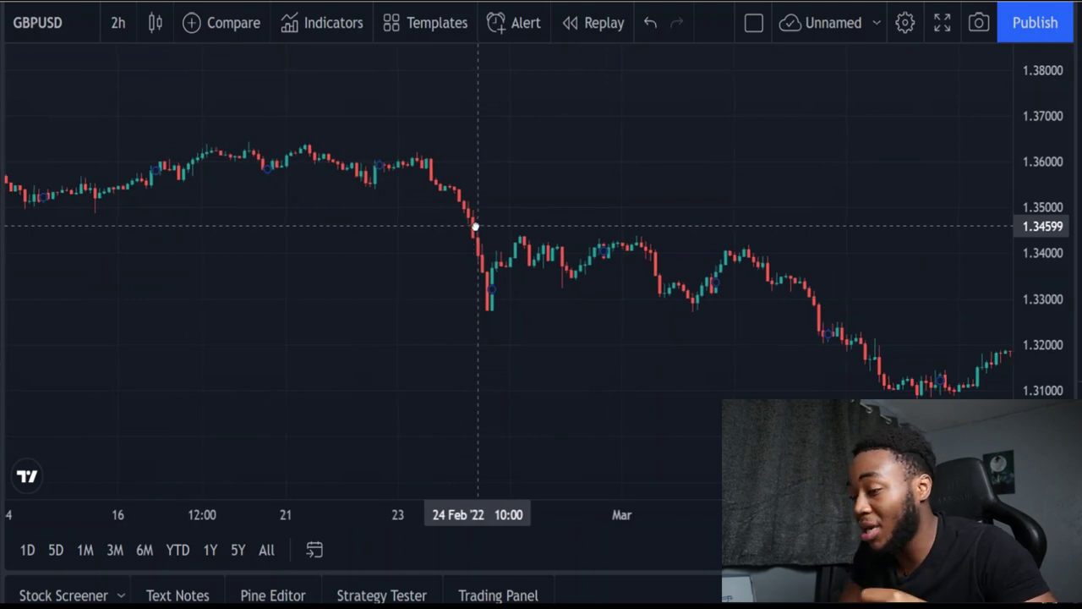
{"action": "left_click_drag", "start_coordinate": [475, 227], "coordinate": [478, 220]}
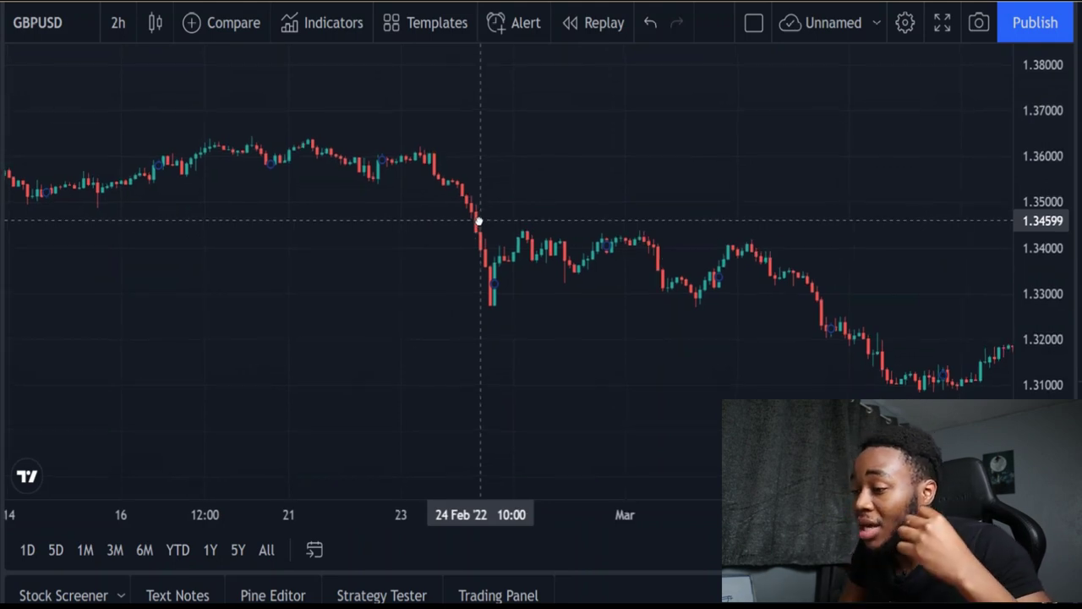
{"action": "left_click_drag", "start_coordinate": [478, 219], "coordinate": [480, 221]}
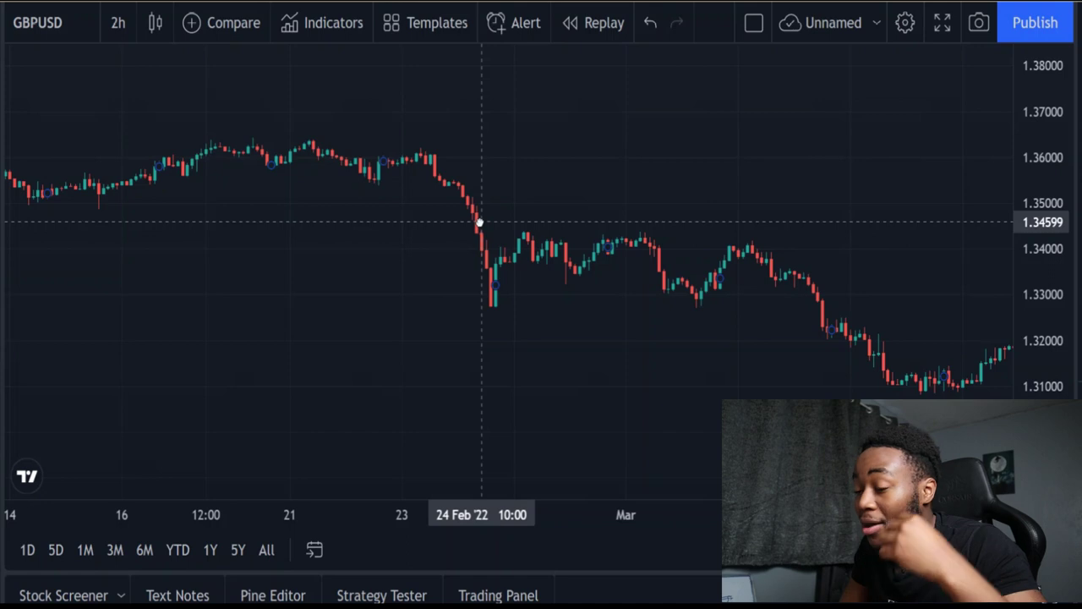
{"action": "left_click_drag", "start_coordinate": [483, 221], "coordinate": [486, 211]}
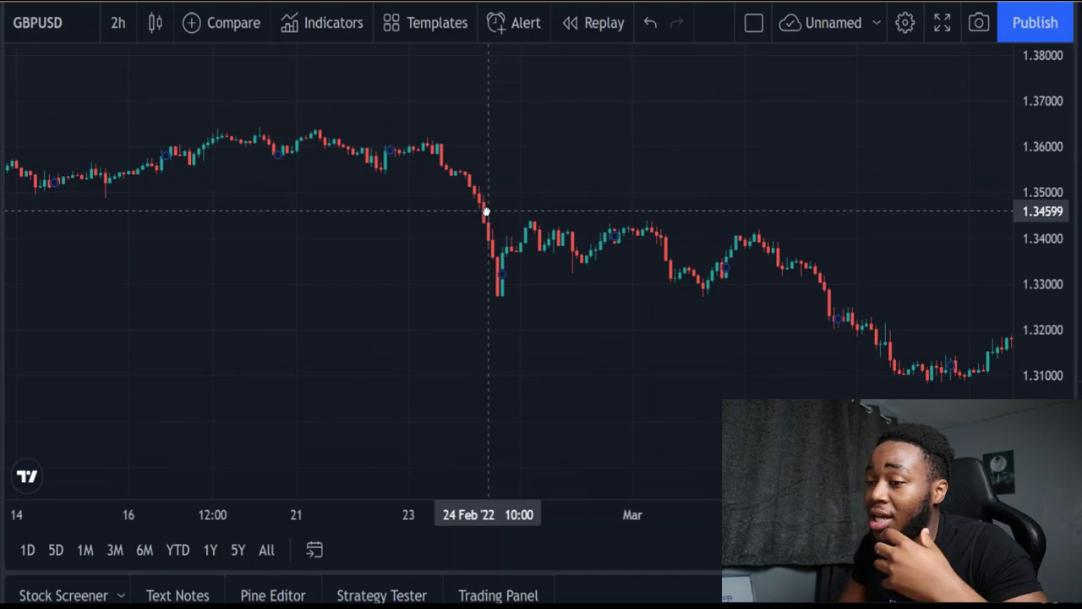
Step: Switch the GBPUSD chart to the daily timeframe and bring the price action from August 2021 to February 2022 into view
{"action": "left_click", "coordinate": [121, 31]}
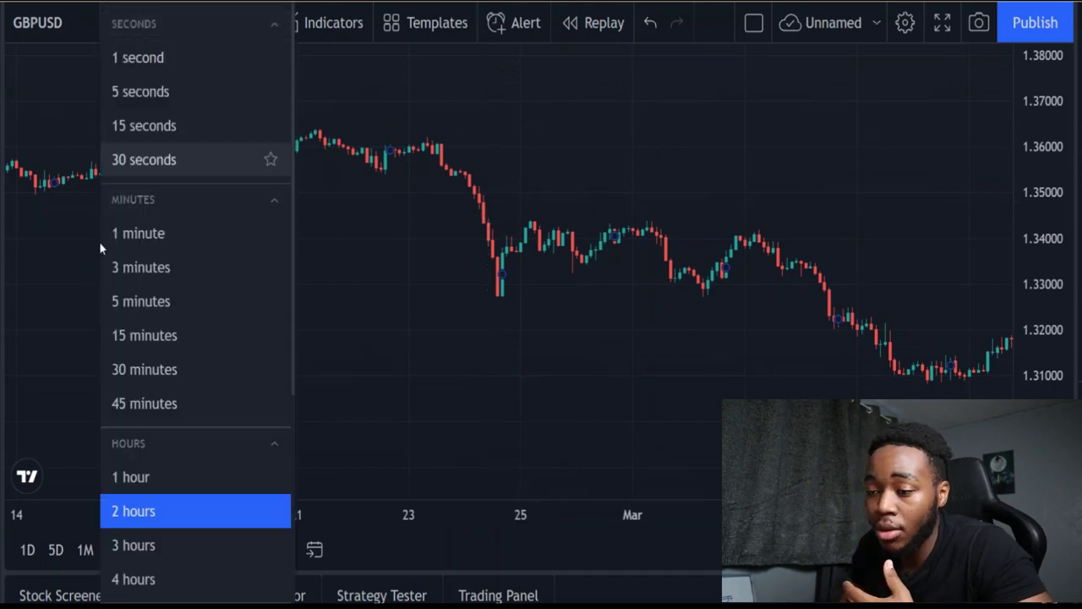
{"action": "scroll", "coordinate": [176, 503], "scroll_direction": "down", "scroll_amount": 2}
{"action": "left_click", "coordinate": [153, 471]}
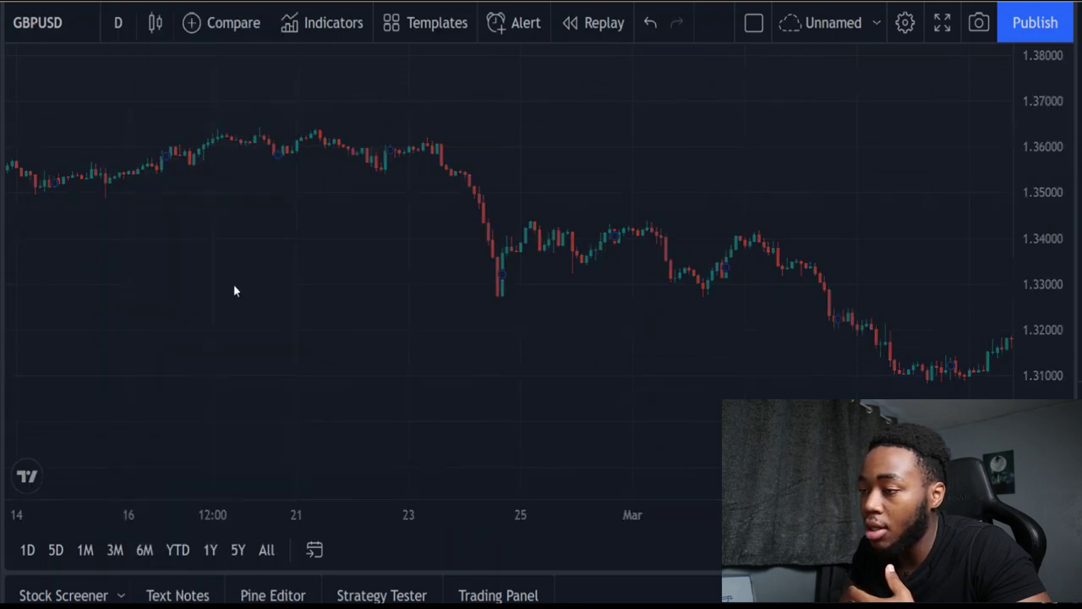
{"action": "left_click_drag", "start_coordinate": [490, 179], "coordinate": [242, 346]}
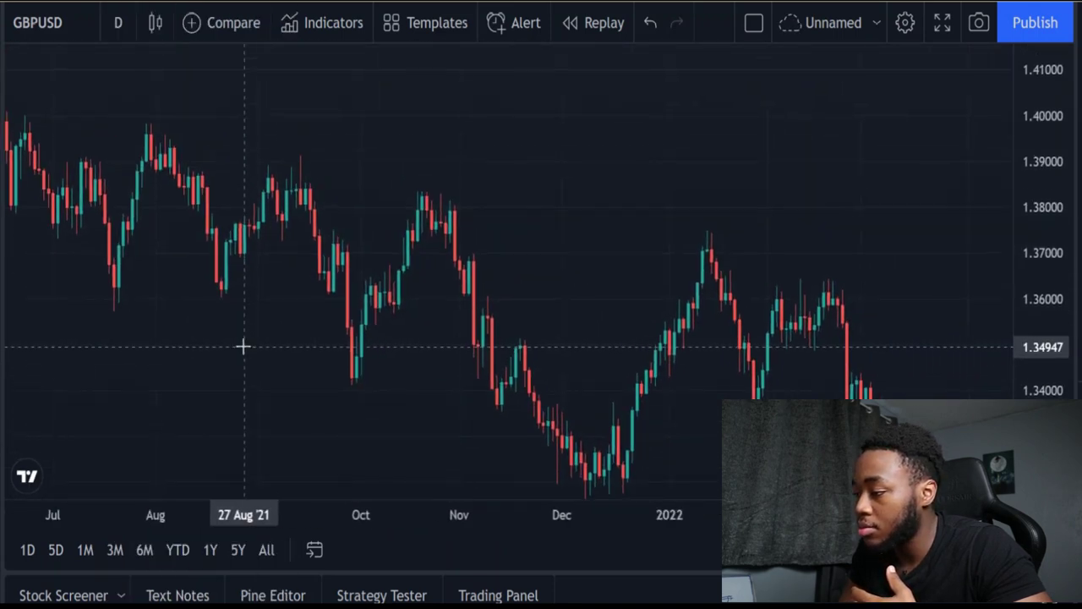
{"action": "left_click_drag", "start_coordinate": [431, 213], "coordinate": [355, 92]}
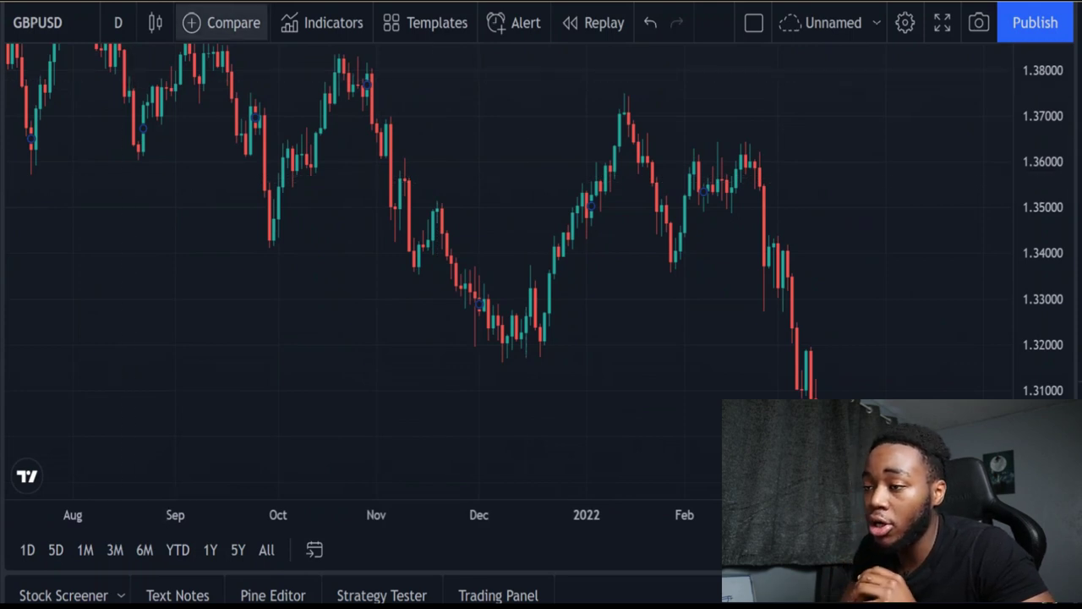
Step: Search the indicators for "moving" and add the Moving Average to the GBPUSD chart
{"action": "left_click", "coordinate": [306, 24]}
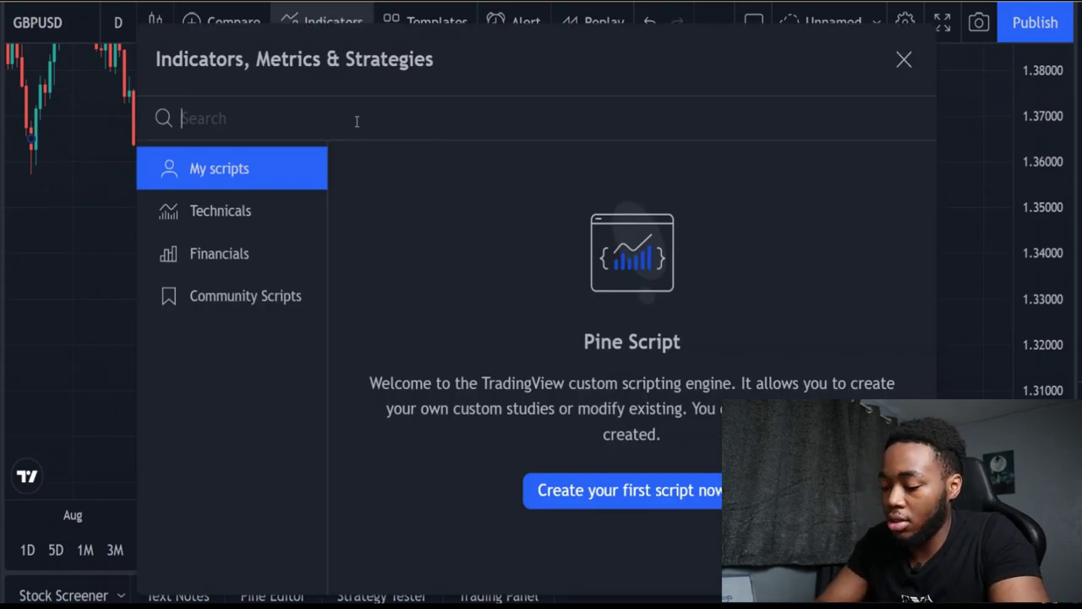
{"action": "type", "text": "moving"}
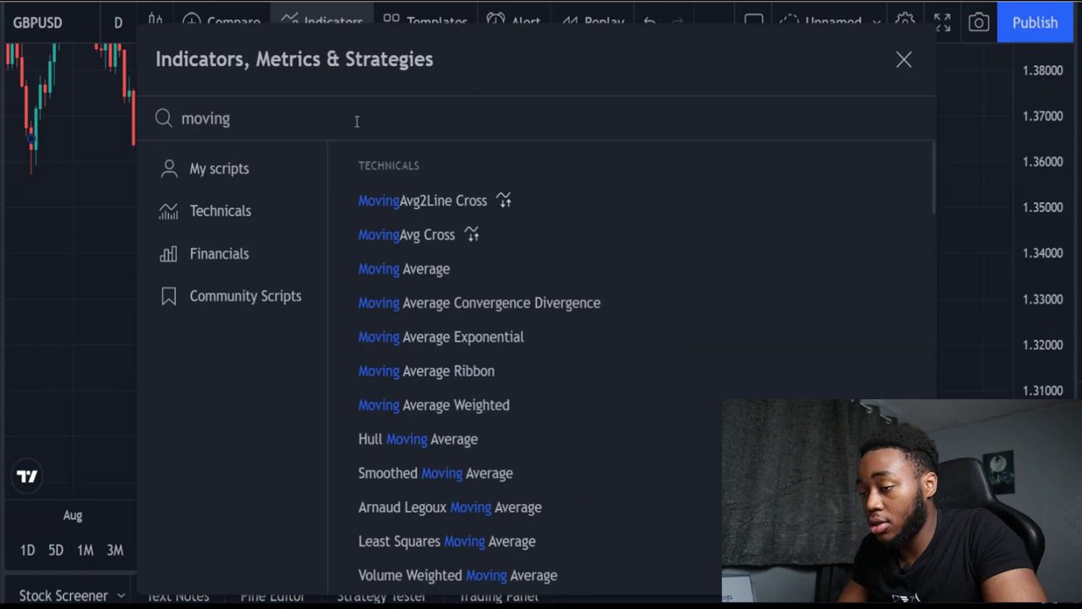
{"action": "left_click", "coordinate": [416, 269]}
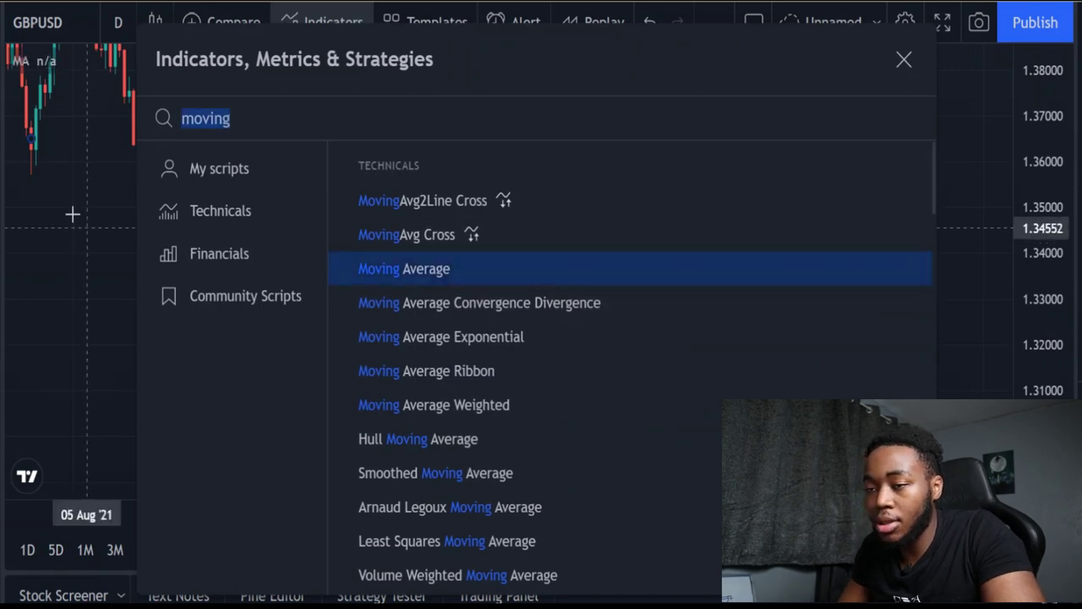
{"action": "left_click", "coordinate": [65, 186]}
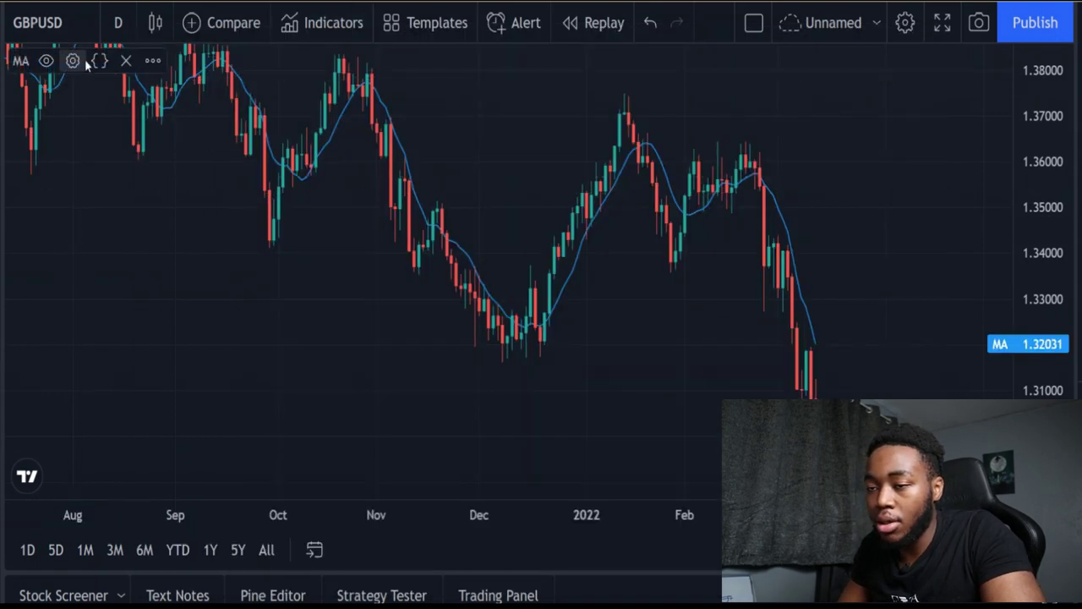
Step: Set the moving average's length to 21 and its source to open
{"action": "left_click", "coordinate": [73, 61]}
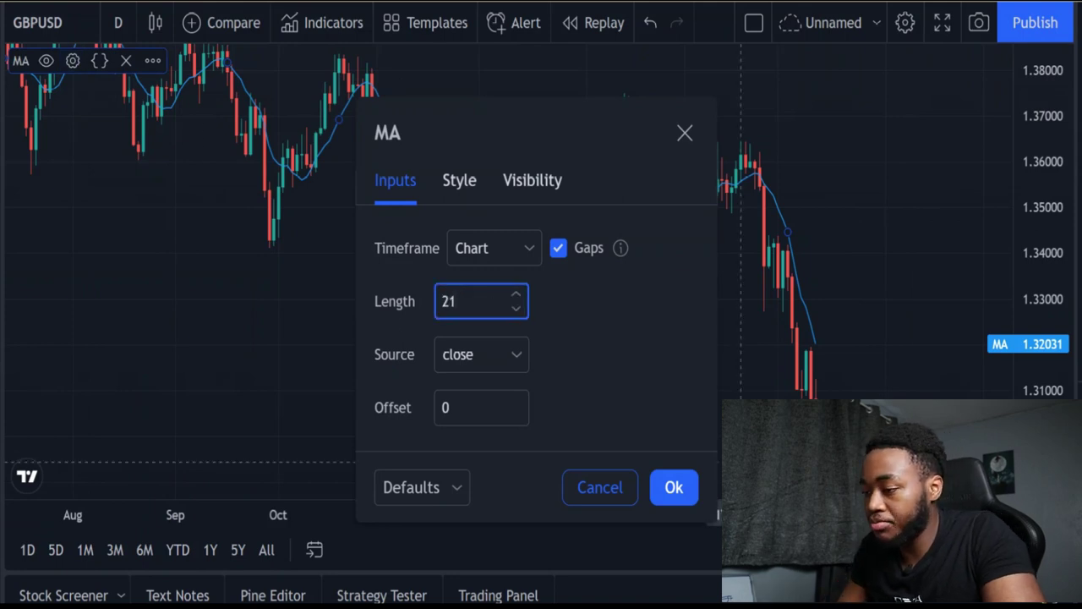
{"action": "left_click", "coordinate": [673, 482]}
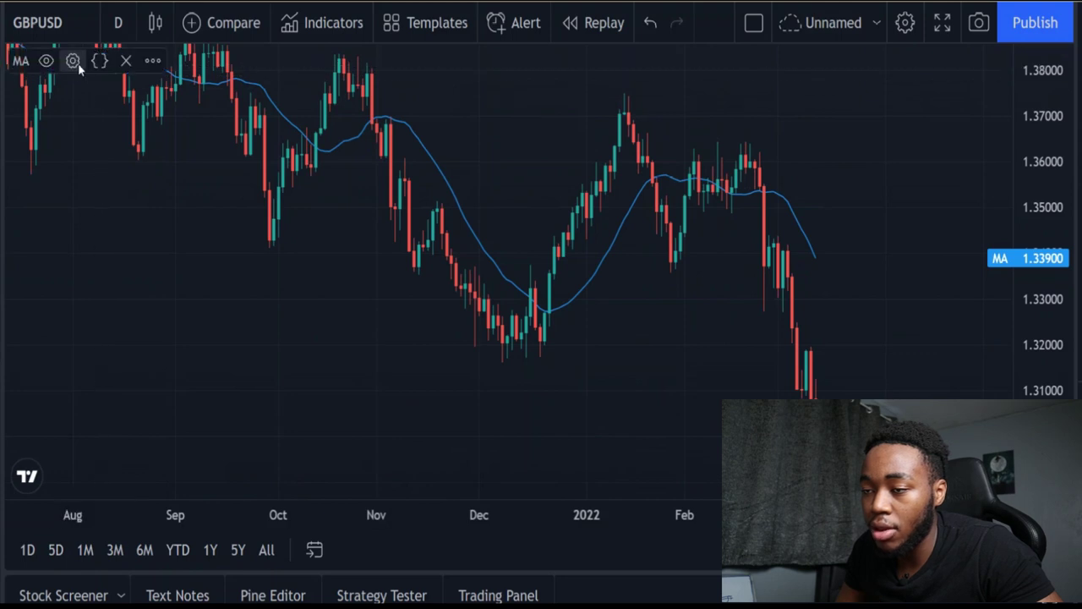
{"action": "left_click", "coordinate": [71, 62]}
{"action": "left_click", "coordinate": [492, 347]}
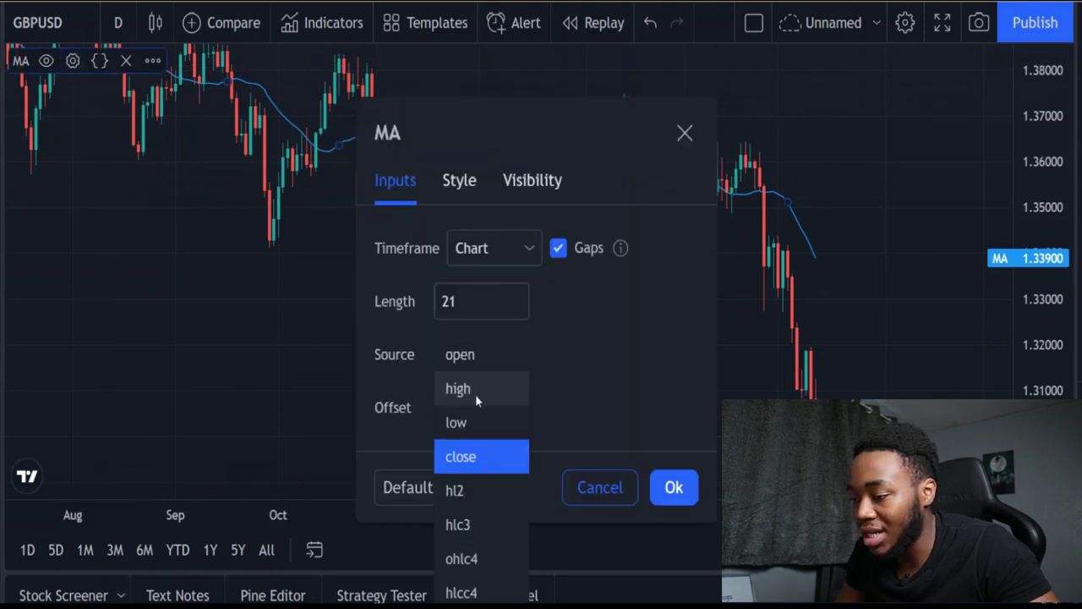
{"action": "left_click", "coordinate": [475, 354]}
{"action": "left_click", "coordinate": [672, 488]}
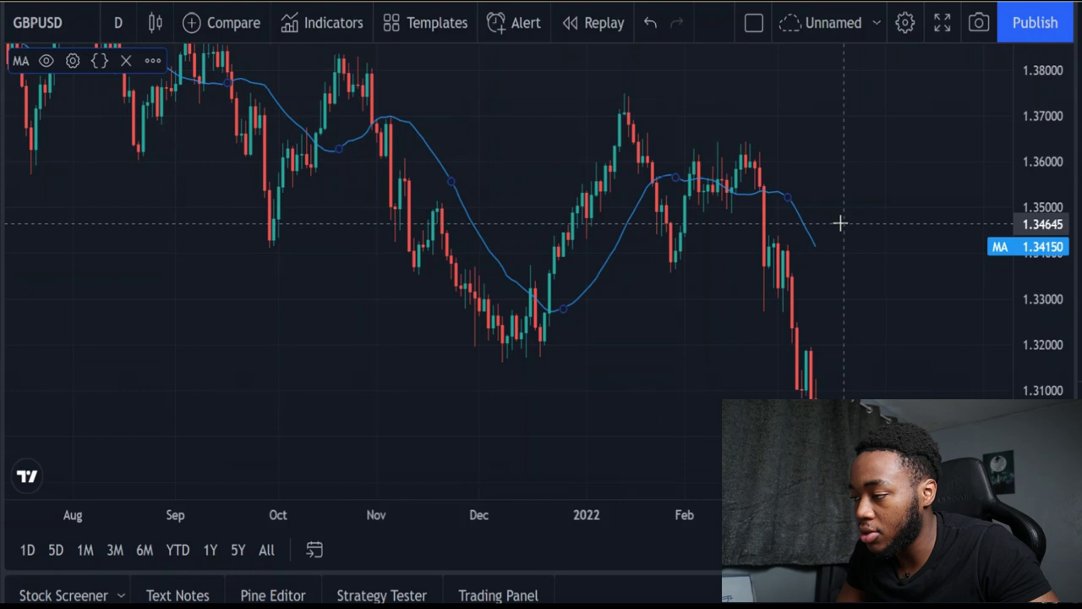
Step: Draw a short horizontal trend line at about 1.3388 from 16 Dec '21 to 4 Jan '22
{"action": "left_click_drag", "start_coordinate": [377, 215], "coordinate": [358, 230]}
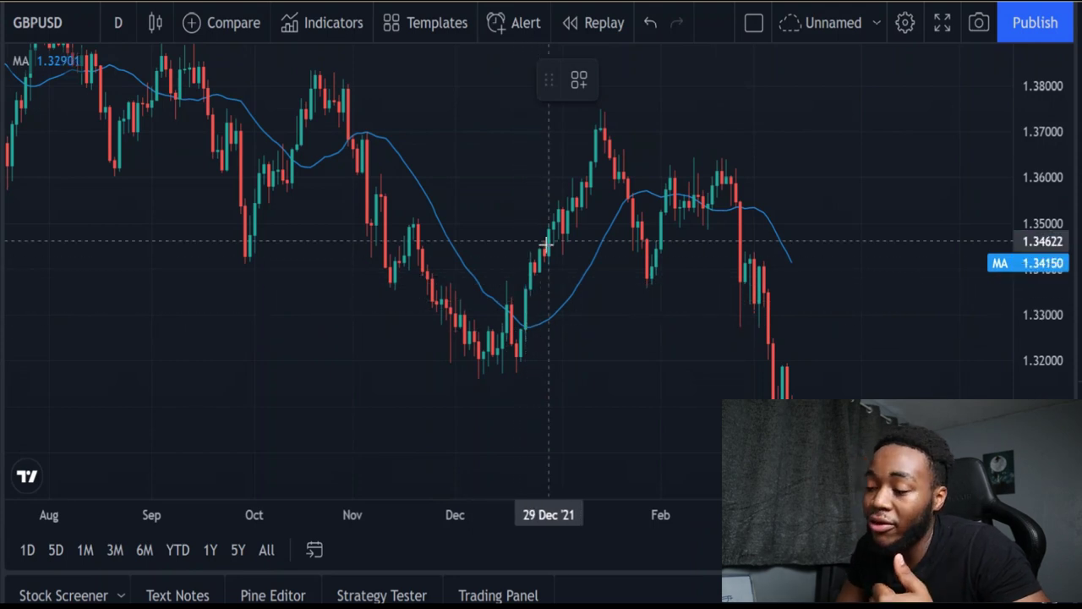
{"action": "left_click", "coordinate": [505, 274]}
{"action": "left_click", "coordinate": [567, 275]}
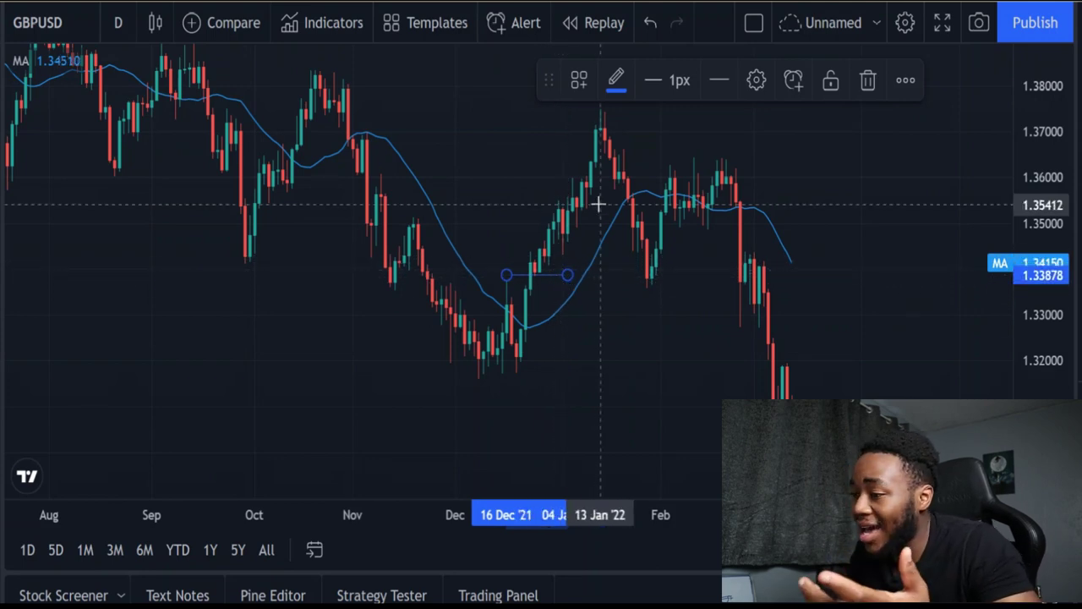
{"action": "left_click", "coordinate": [586, 251]}
Step: Draw a short, nearly horizontal trend line at about 1.3485 from 16 Feb '22 to early March
{"action": "scroll", "coordinate": [587, 249], "scroll_direction": "right", "scroll_amount": 3}
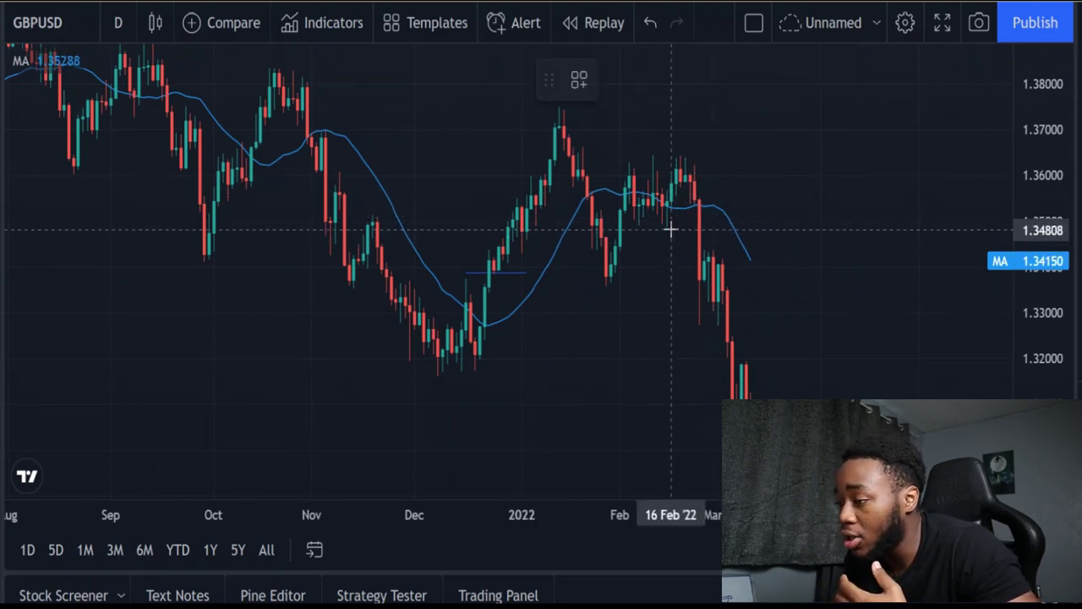
{"action": "left_click", "coordinate": [732, 228]}
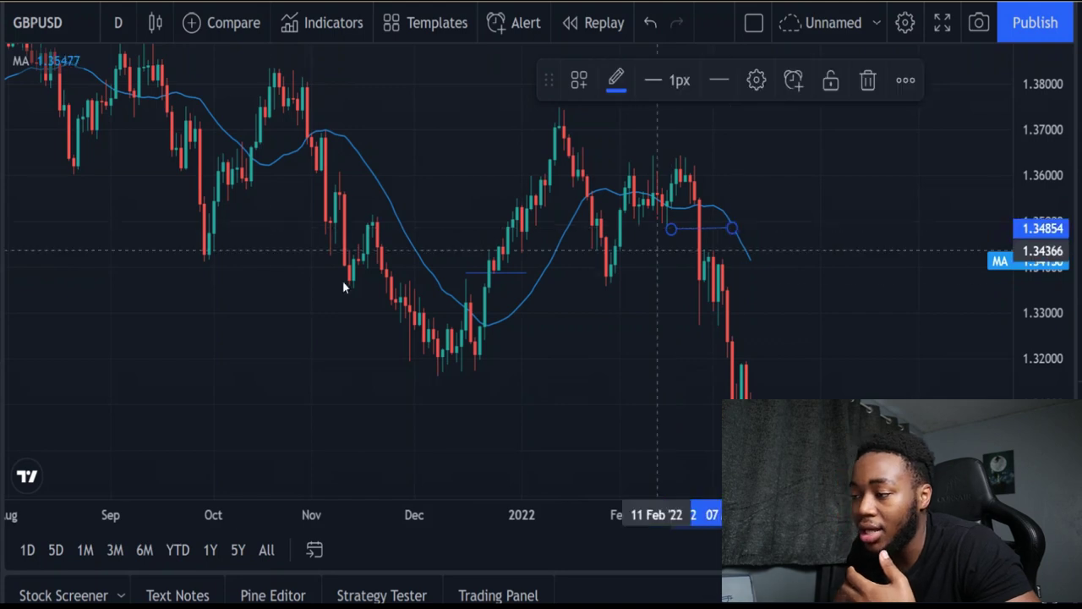
{"action": "double_click", "coordinate": [732, 228]}
{"action": "left_click", "coordinate": [674, 558]}
{"action": "left_click", "coordinate": [682, 323]}
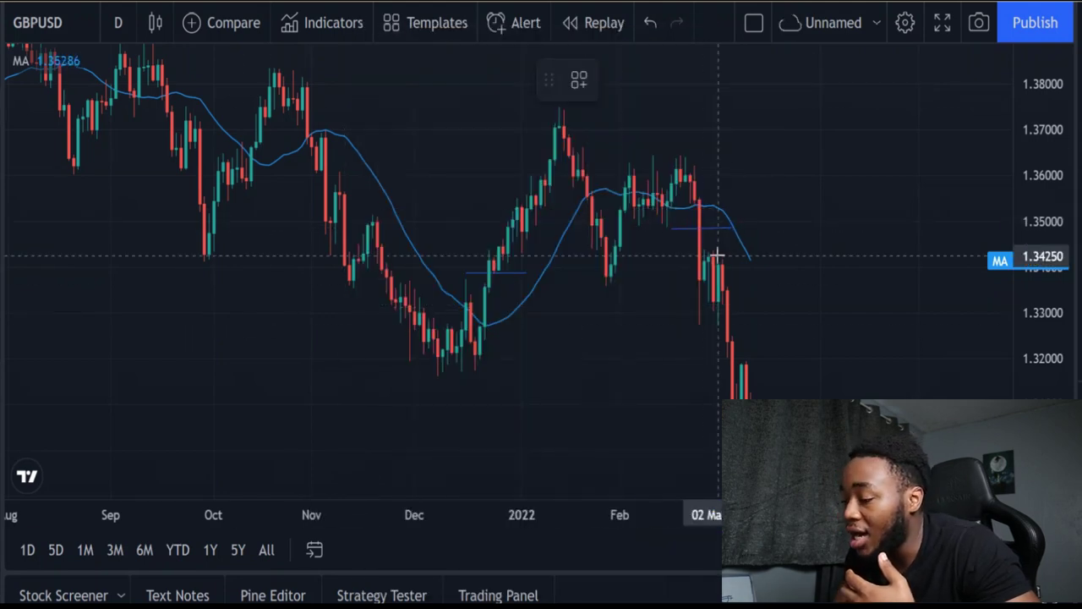
Step: Draw a nearly horizontal trend line at about 1.3378 from the 26 Jan '22 low past the March candles, and remove it
{"action": "left_click", "coordinate": [601, 276]}
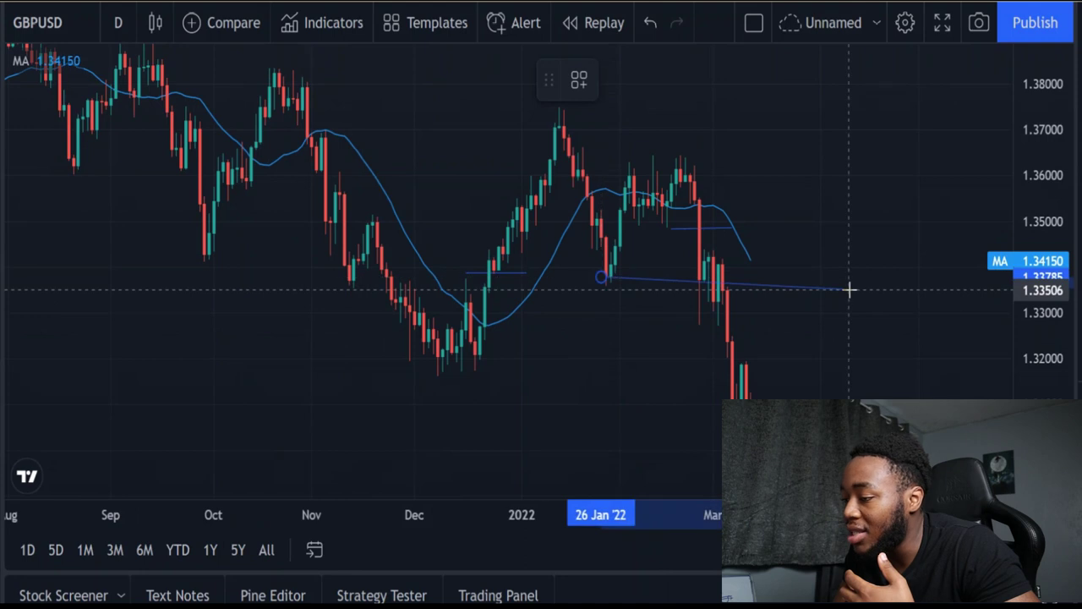
{"action": "left_click", "coordinate": [763, 279]}
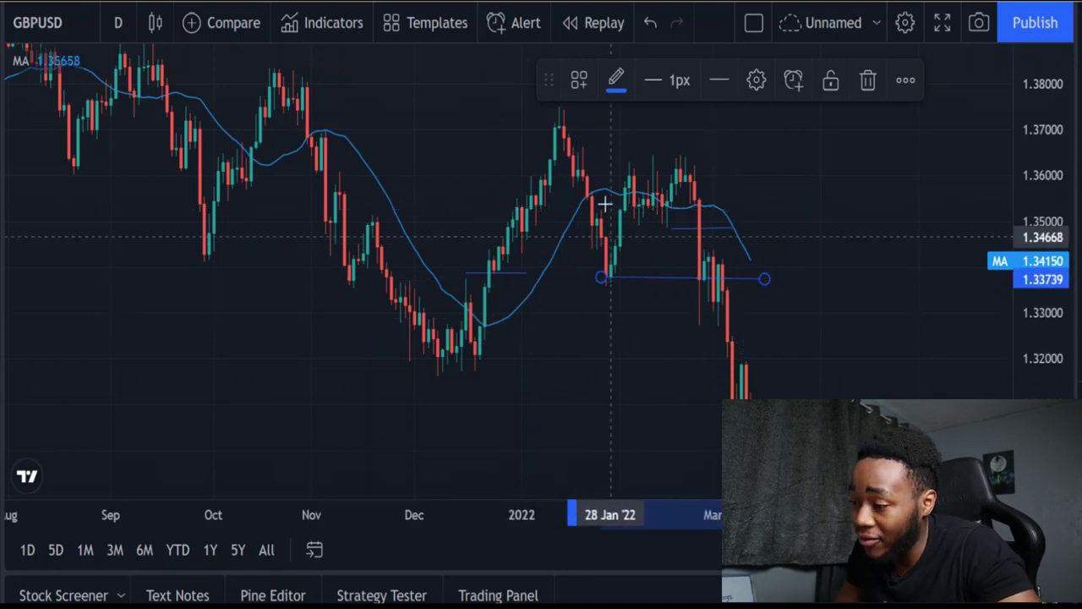
{"action": "right_click", "coordinate": [609, 277]}
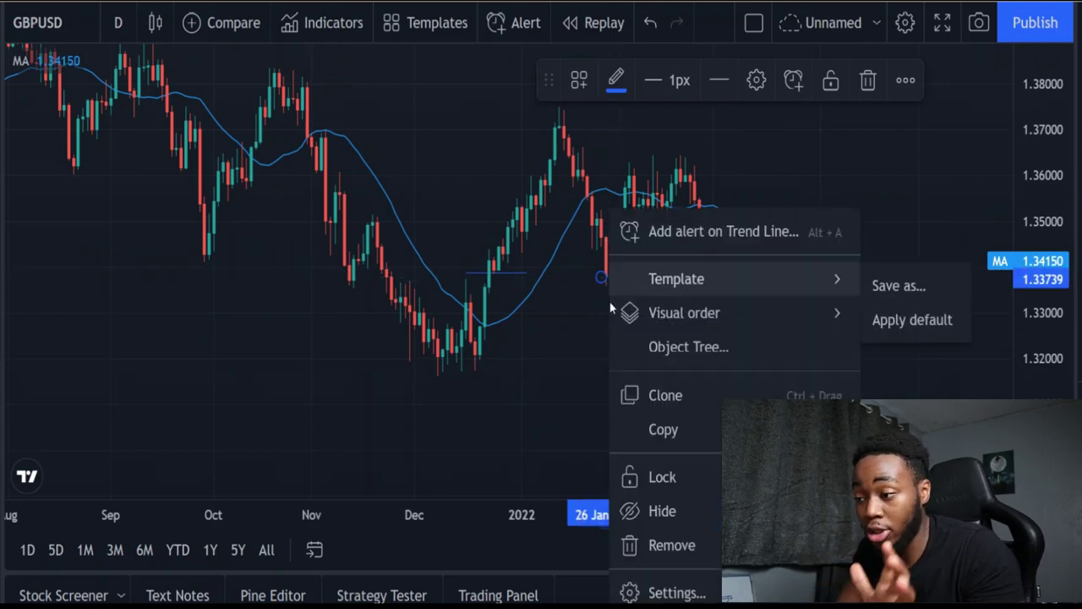
{"action": "left_click", "coordinate": [689, 547]}
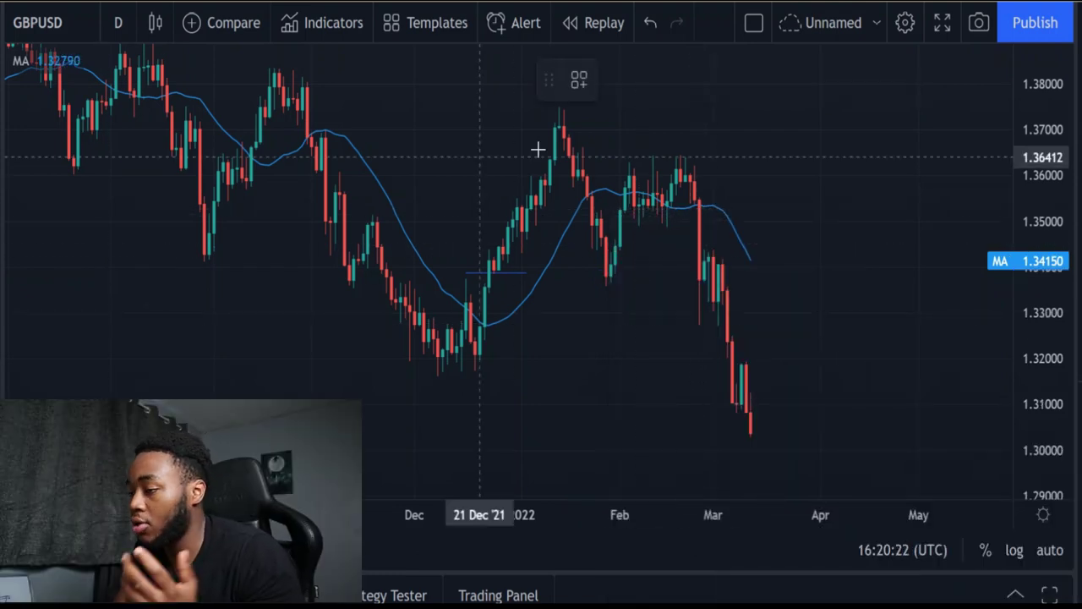
{"action": "key", "text": "alt+shift+r"}
{"action": "left_click", "coordinate": [689, 208]}
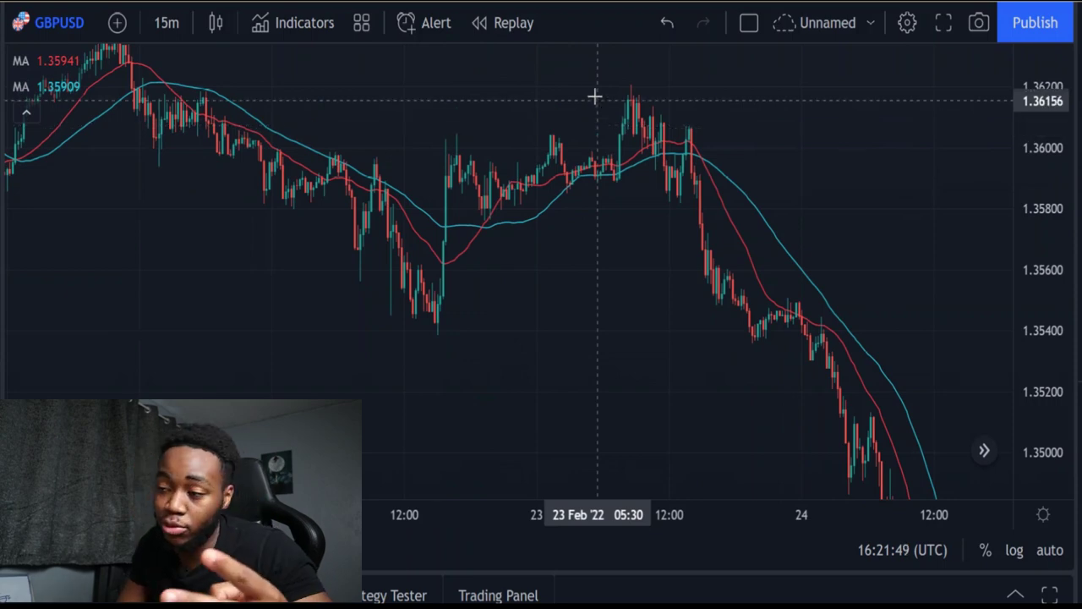
Step: Check the input settings of the red and the cyan moving averages on the 15-minute chart, keeping both lines shown
{"action": "mouse_move", "coordinate": [71, 63]}
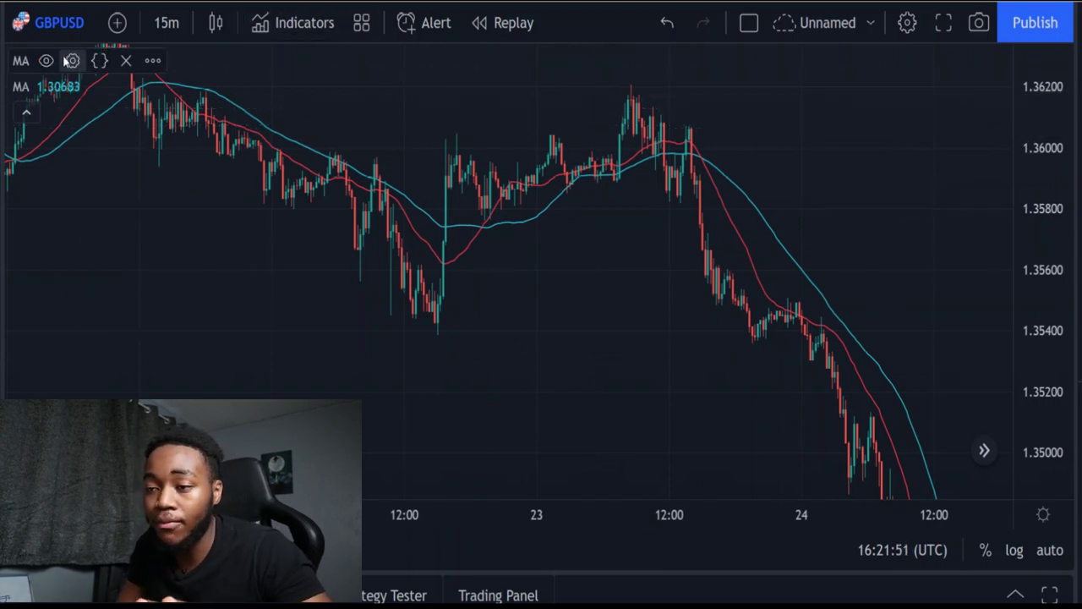
{"action": "left_click", "coordinate": [72, 61]}
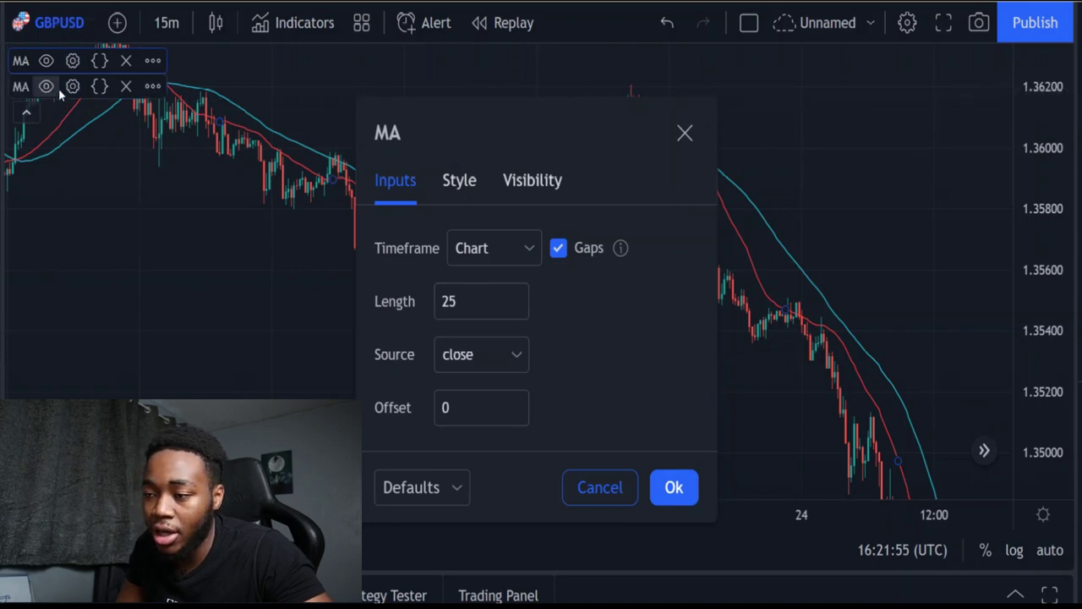
{"action": "left_click", "coordinate": [46, 86]}
{"action": "left_click", "coordinate": [73, 86]}
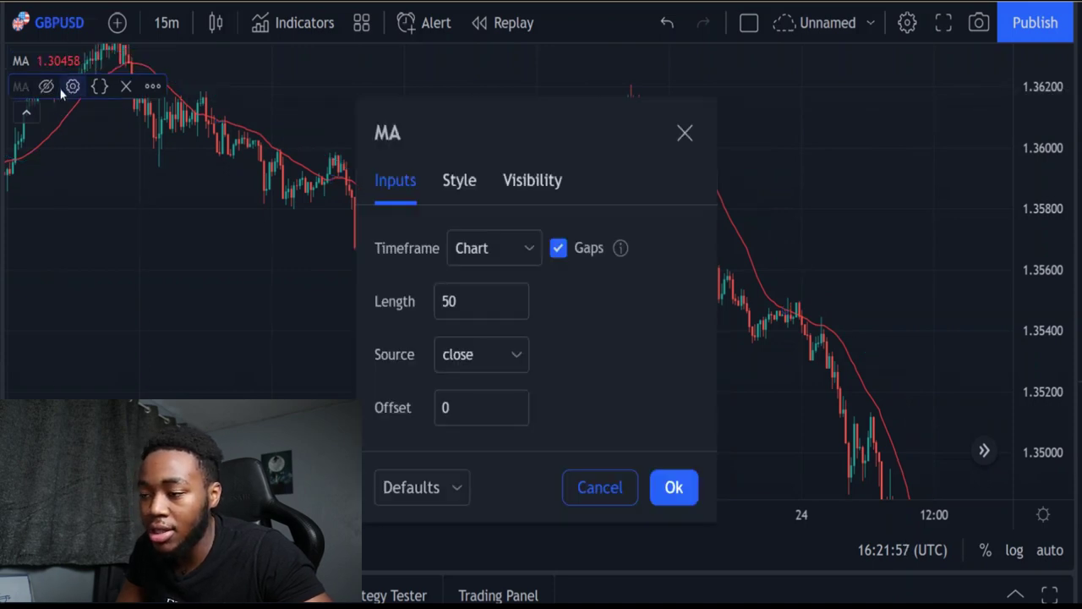
{"action": "key", "text": "Escape"}
{"action": "left_click", "coordinate": [52, 87]}
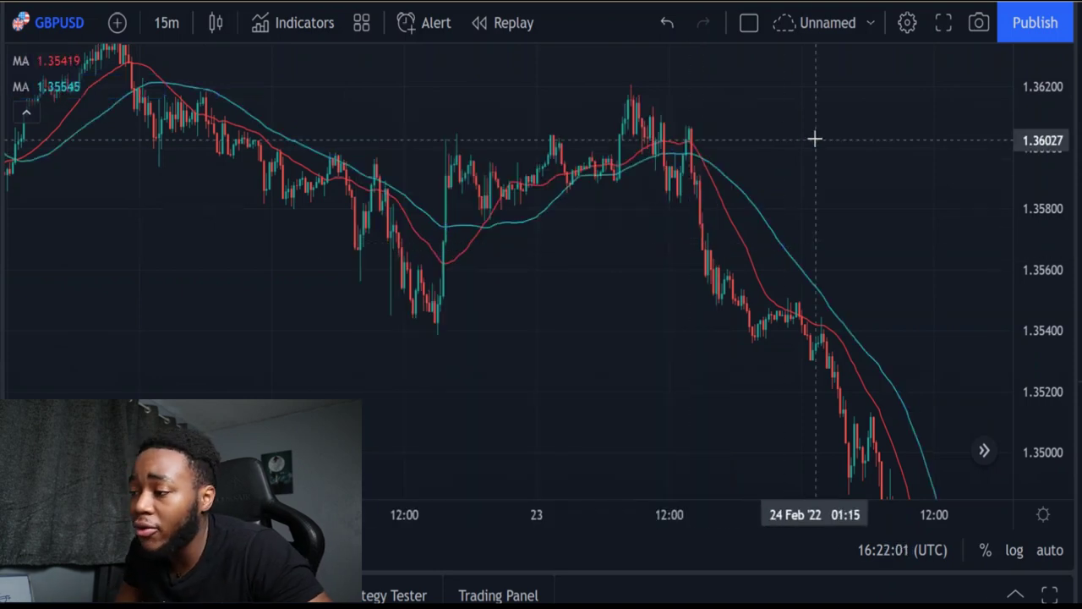
{"action": "left_click_drag", "start_coordinate": [814, 139], "coordinate": [785, 126]}
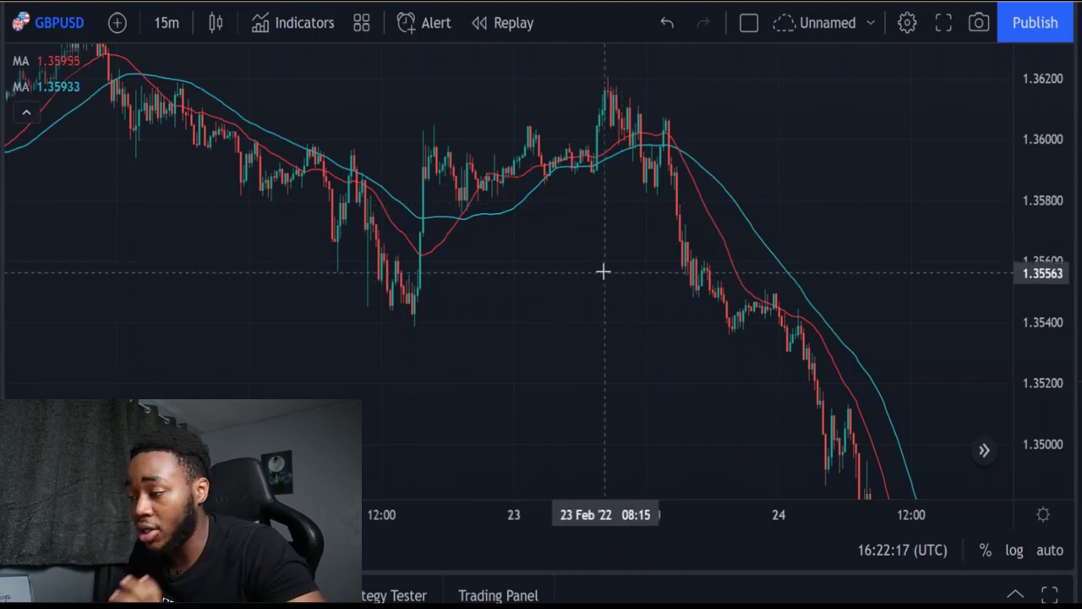
{"action": "left_click_drag", "start_coordinate": [601, 271], "coordinate": [507, 241]}
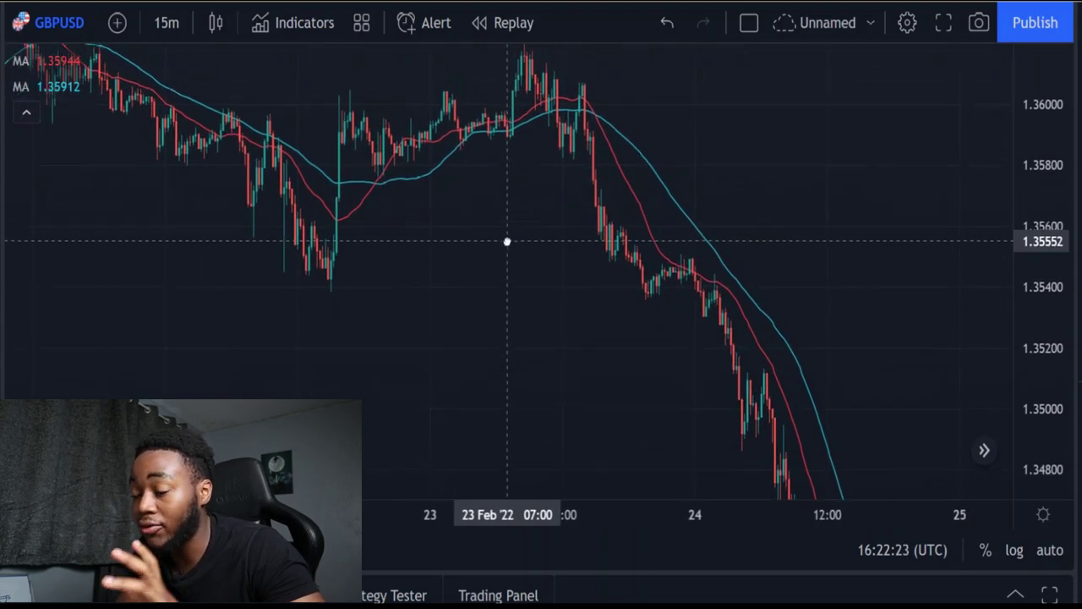
{"action": "left_click_drag", "start_coordinate": [507, 242], "coordinate": [515, 235]}
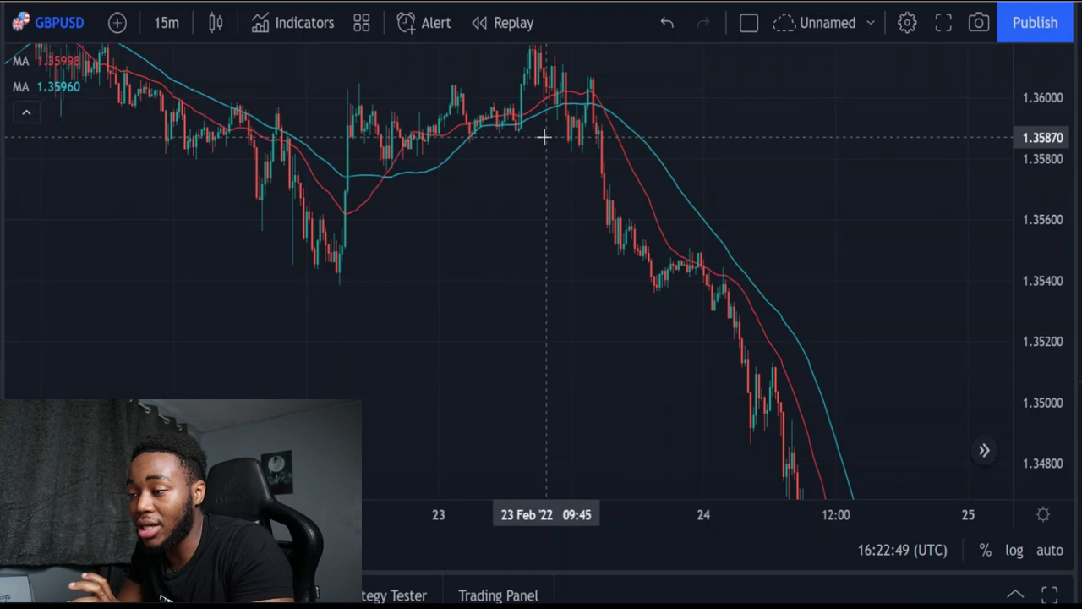
{"action": "left_click_drag", "start_coordinate": [544, 136], "coordinate": [411, 80]}
{"action": "left_click_drag", "start_coordinate": [276, 218], "coordinate": [465, 246]}
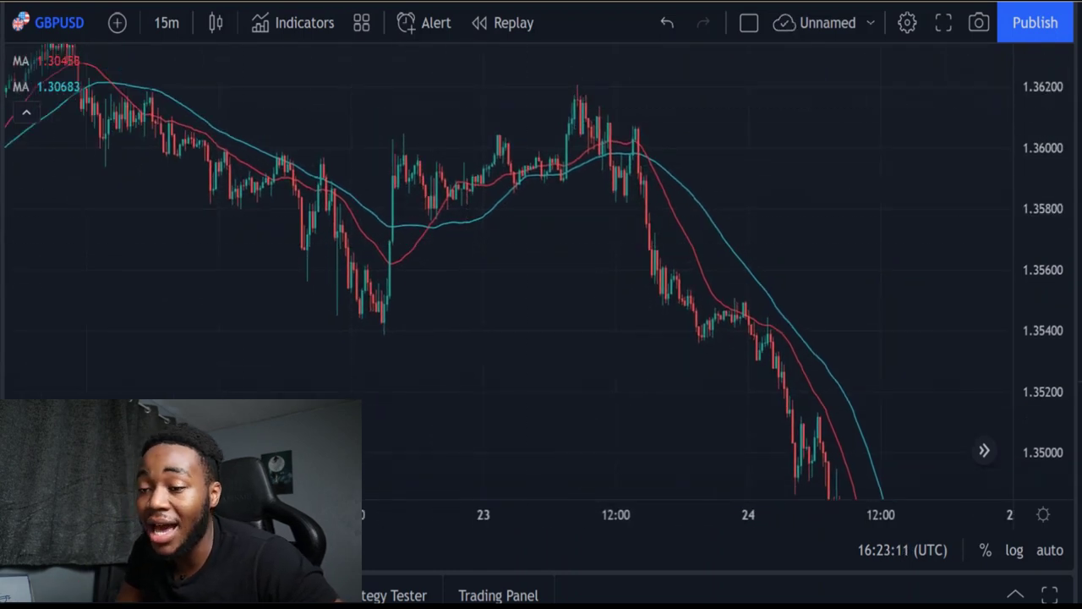
{"action": "key", "text": "alt+t"}
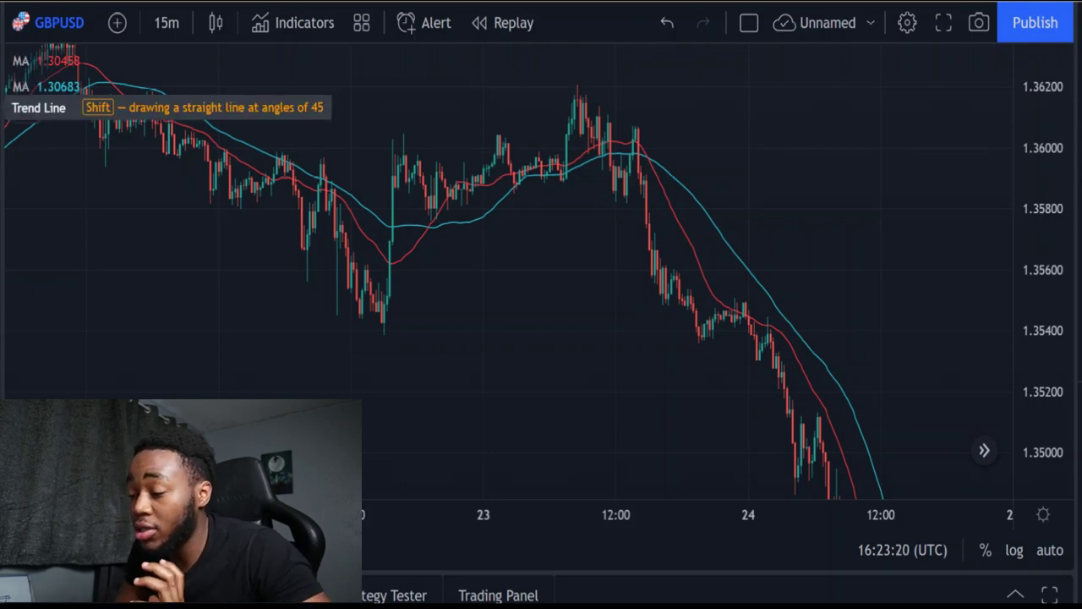
{"action": "key", "text": "alt+f"}
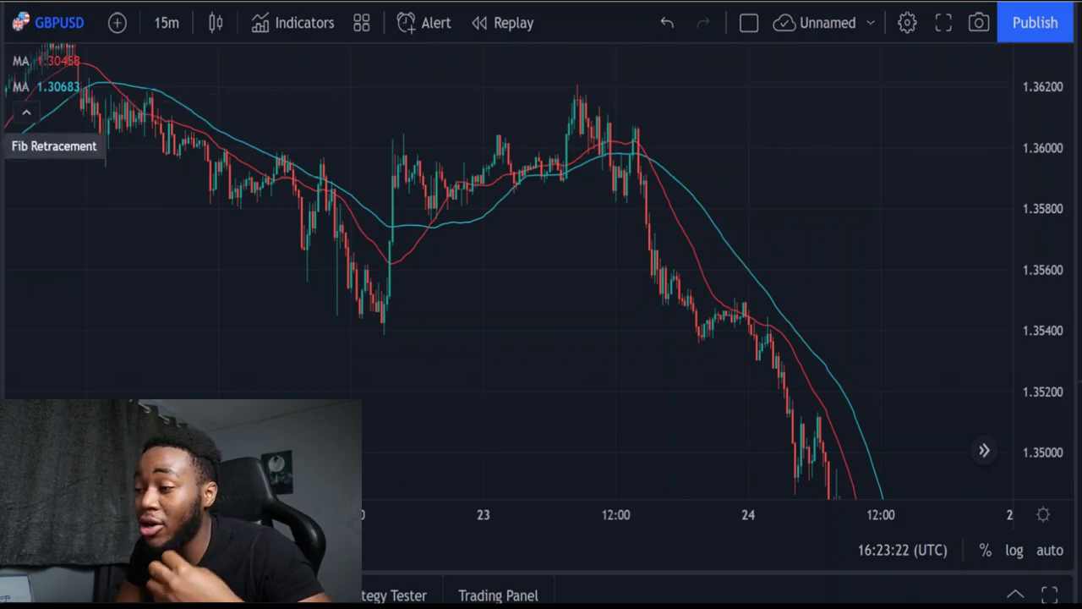
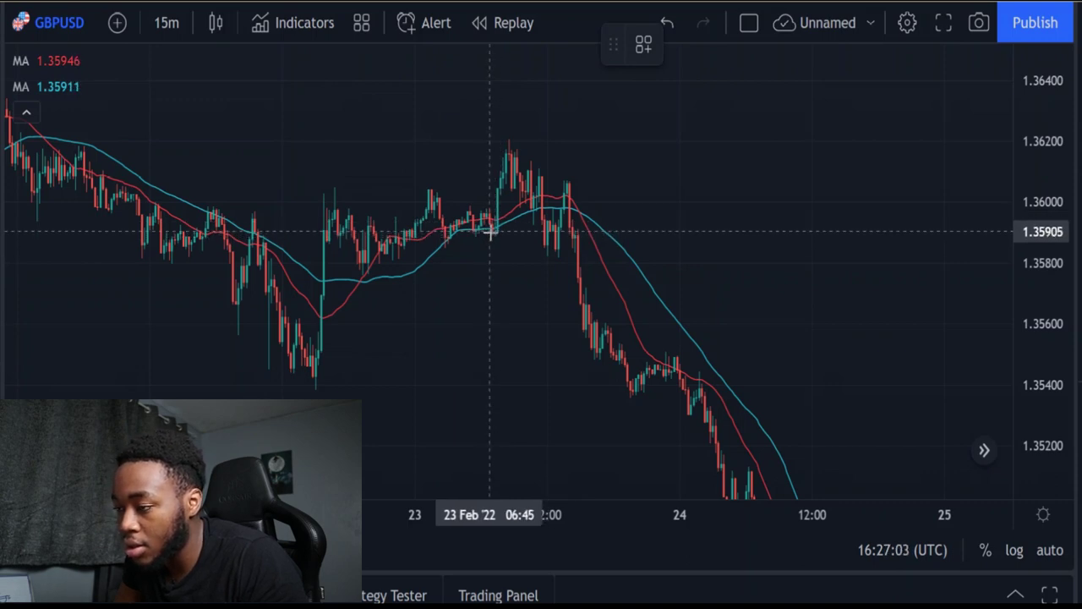
Step: Draw two rectangles, one around the 23 Feb '22 peak from about 1.3588 to 1.3621, one around the following drop from about 1.3609 to 1.3545
{"action": "mouse_move", "coordinate": [491, 240]}
{"action": "left_mouse_down"}
{"action": "mouse_move", "coordinate": [503, 163]}
{"action": "mouse_move", "coordinate": [563, 180]}
{"action": "mouse_move", "coordinate": [565, 193]}
{"action": "mouse_move", "coordinate": [524, 136]}
{"action": "left_mouse_up"}
{"action": "left_click", "coordinate": [527, 306]}
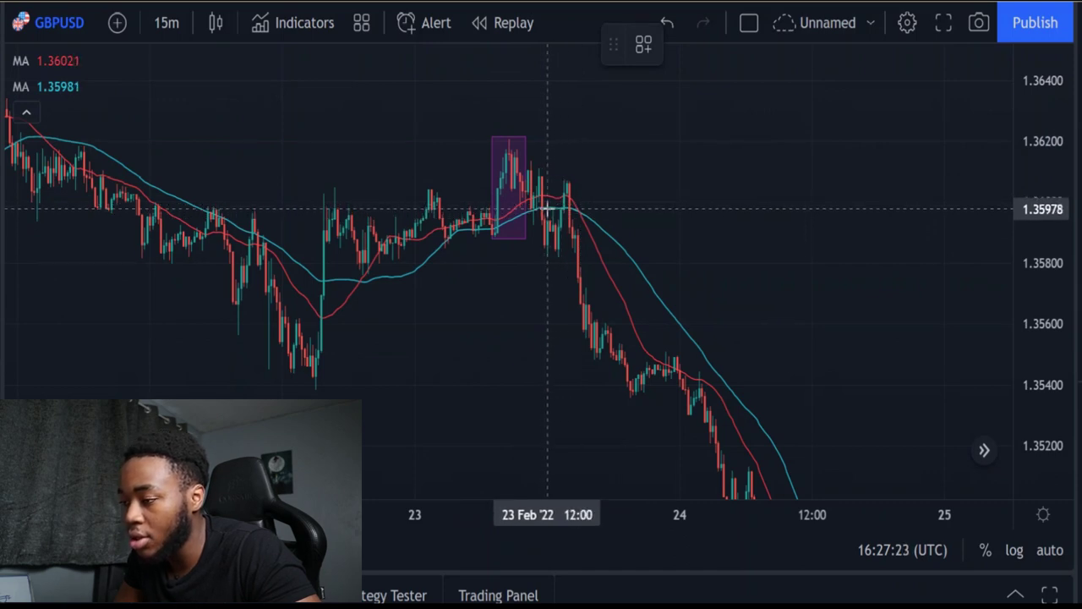
{"action": "mouse_move", "coordinate": [548, 208]}
{"action": "left_mouse_down"}
{"action": "mouse_move", "coordinate": [623, 379]}
{"action": "mouse_move", "coordinate": [582, 360]}
{"action": "mouse_move", "coordinate": [580, 224]}
{"action": "mouse_move", "coordinate": [586, 368]}
{"action": "left_mouse_up"}
{"action": "left_click", "coordinate": [605, 208]}
{"action": "left_click", "coordinate": [583, 211]}
{"action": "left_click_drag", "start_coordinate": [584, 208], "coordinate": [594, 175]}
{"action": "left_click", "coordinate": [522, 239]}
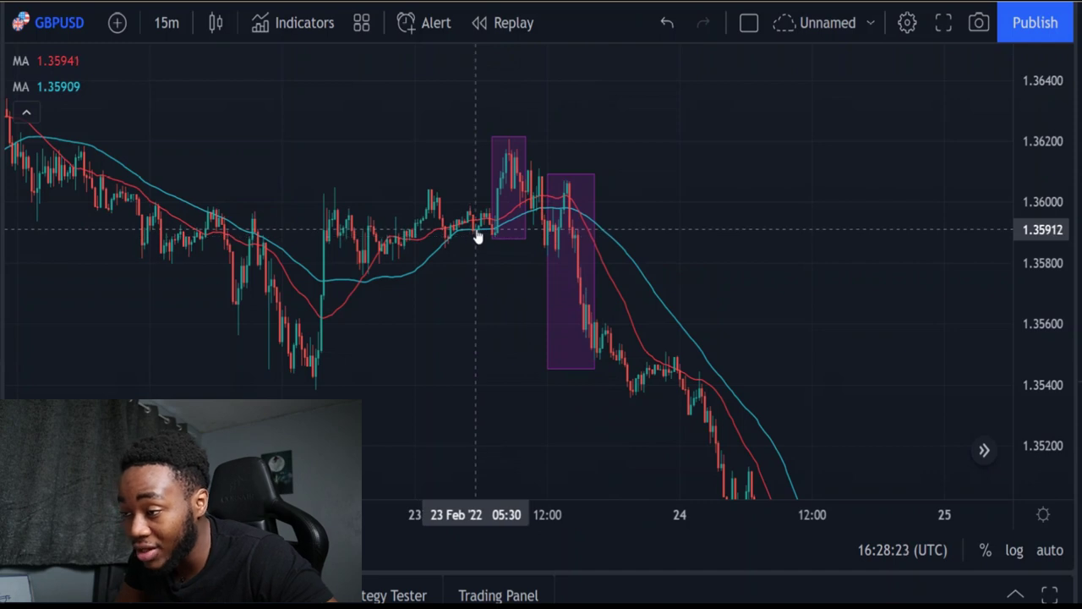
{"action": "left_click", "coordinate": [524, 221]}
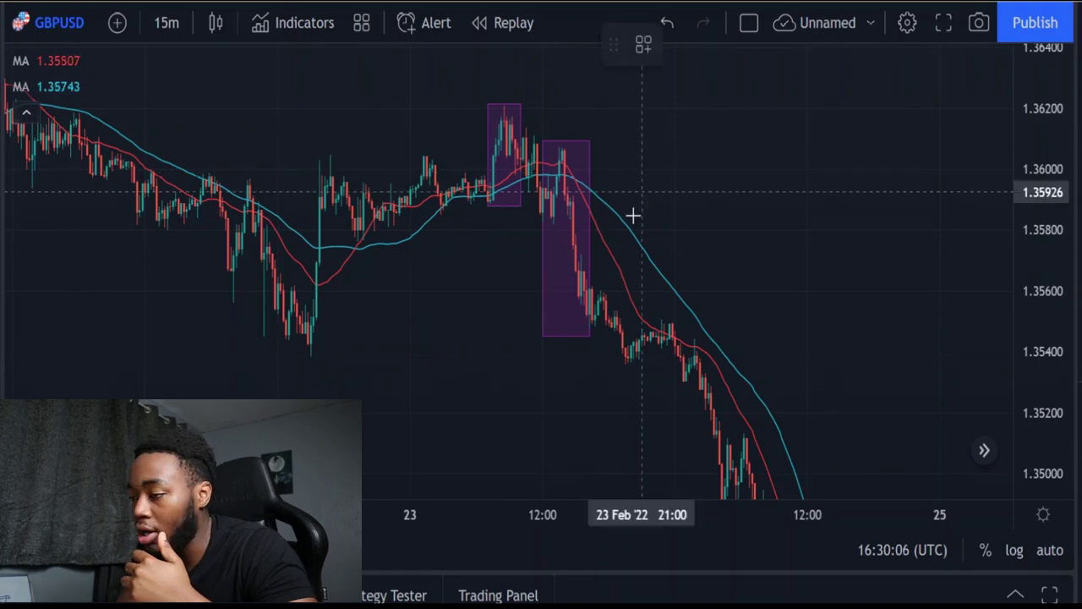
Step: Draw a short horizontal trend line at about 1.3581 from the 23 Feb '22 pullback low past the second rectangle to about 22:00
{"action": "left_click", "coordinate": [554, 222]}
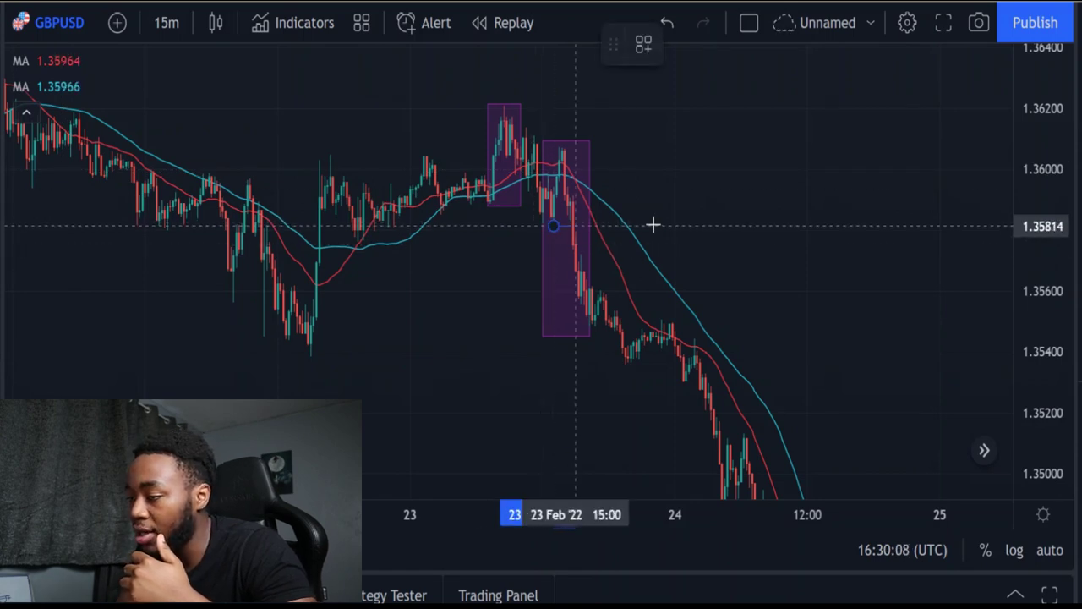
{"action": "left_click", "coordinate": [653, 225]}
{"action": "double_click", "coordinate": [653, 225]}
{"action": "key", "text": "Escape"}
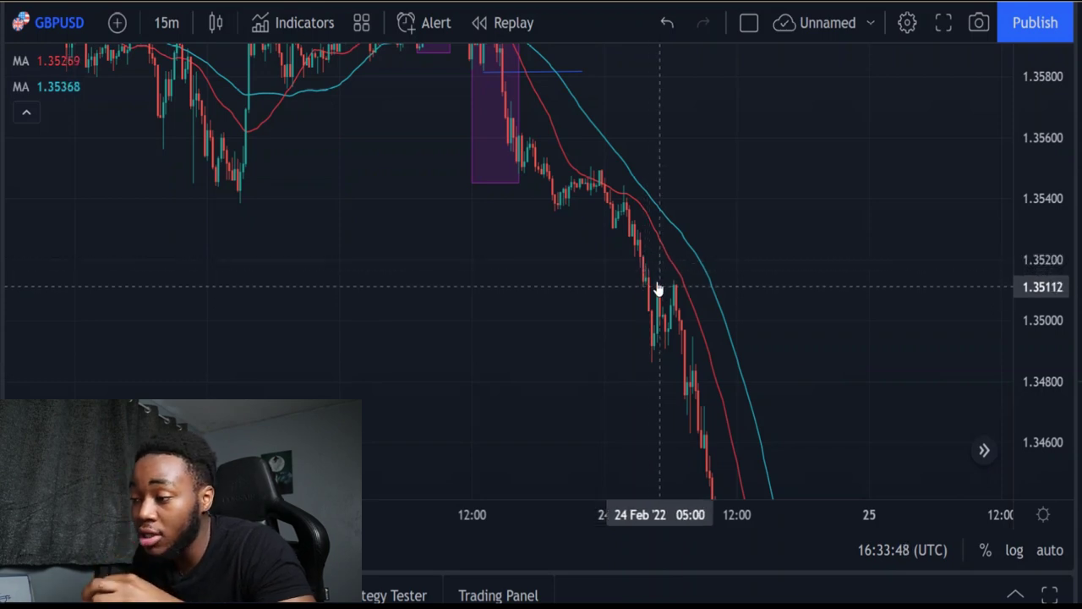
Step: Draw a rectangle over the 24 Feb '22 decline from 07:00 to 12:15, spanning about 1.3447 to 1.3498
{"action": "left_click_drag", "start_coordinate": [649, 281], "coordinate": [616, 252]}
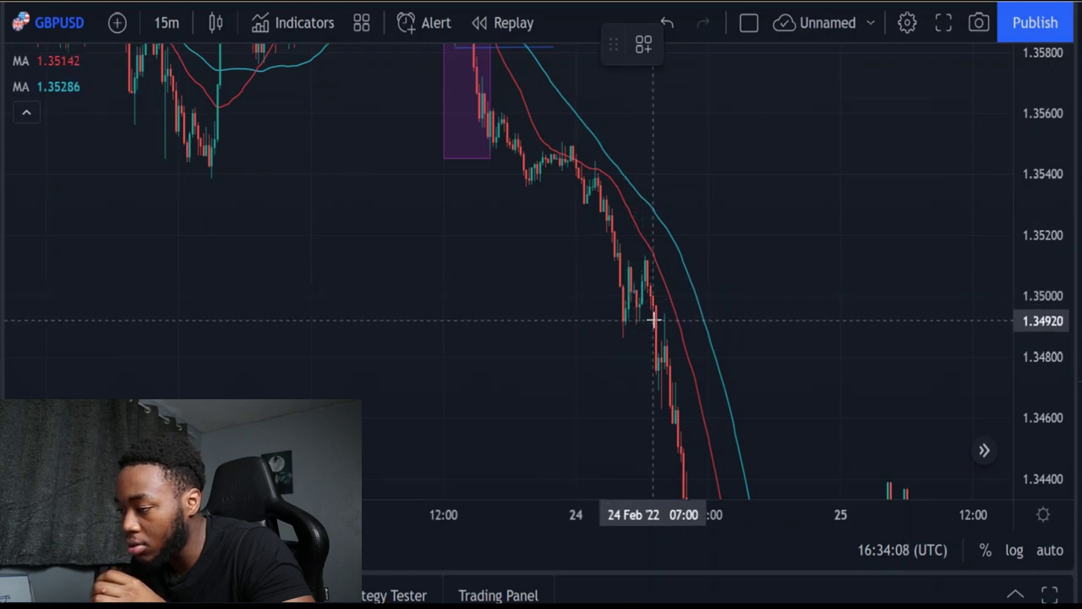
{"action": "mouse_move", "coordinate": [653, 319]}
{"action": "left_mouse_down"}
{"action": "mouse_move", "coordinate": [732, 459]}
{"action": "mouse_move", "coordinate": [719, 315]}
{"action": "mouse_move", "coordinate": [700, 428]}
{"action": "mouse_move", "coordinate": [711, 457]}
{"action": "left_mouse_up"}
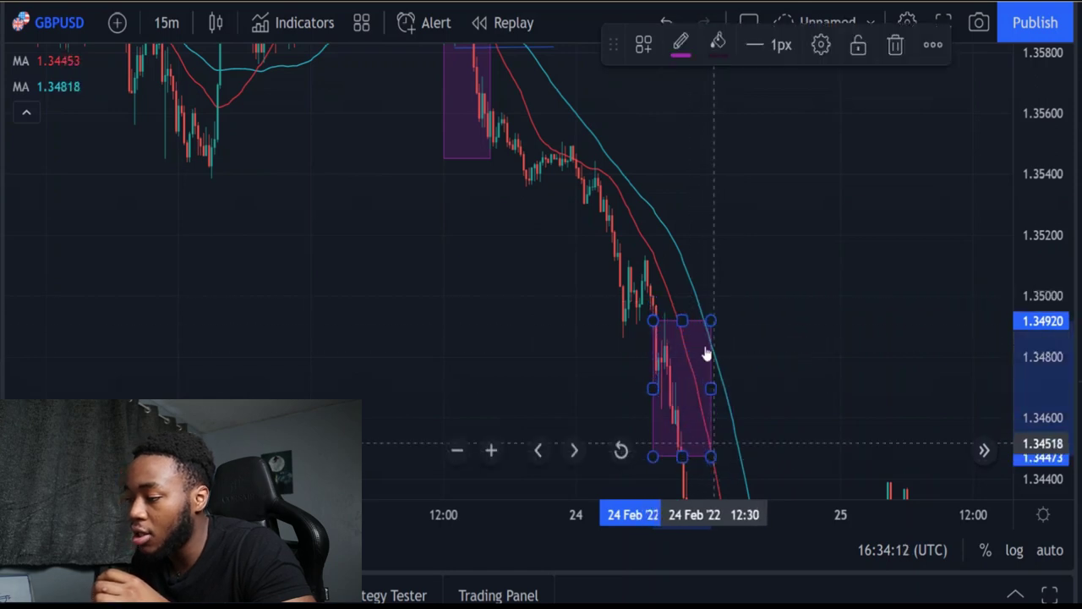
{"action": "left_click_drag", "start_coordinate": [710, 321], "coordinate": [710, 301]}
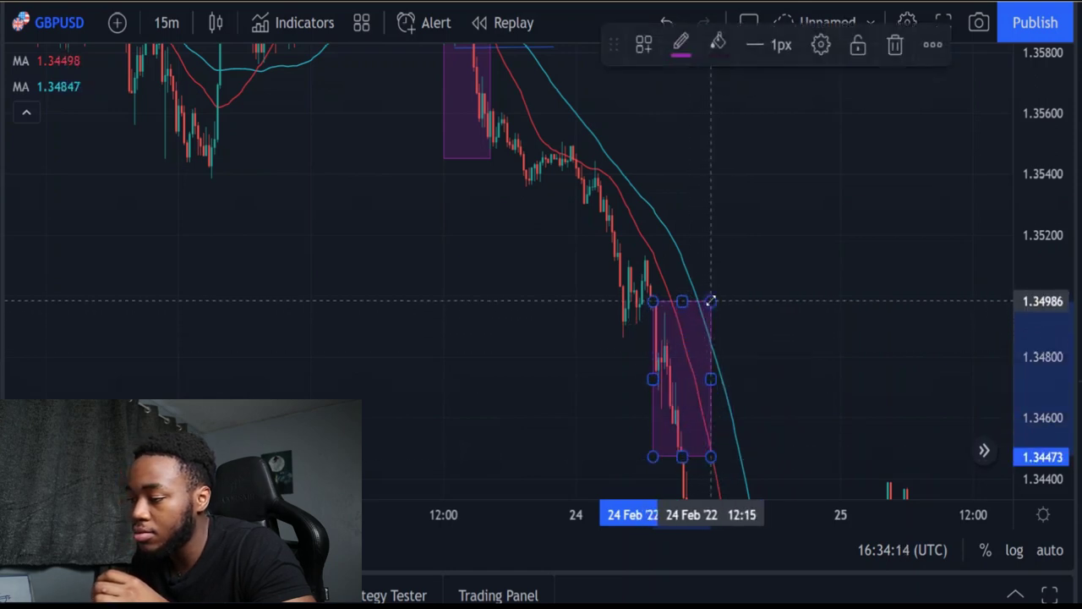
{"action": "left_click", "coordinate": [714, 275]}
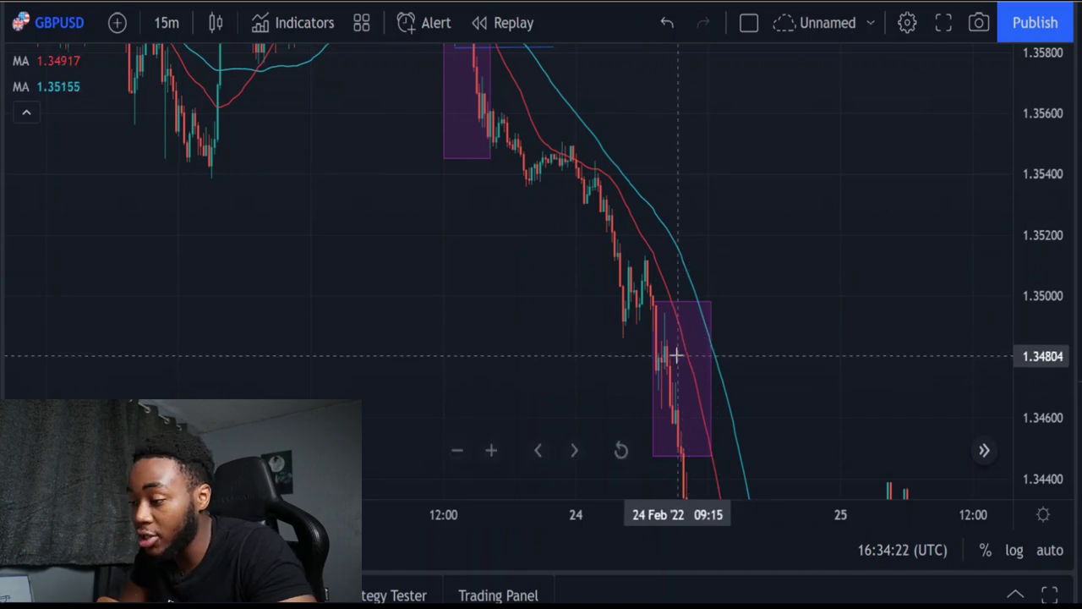
Step: Draw a short horizontal trend line at about 1.3464 from within the 24 Feb '22 rectangle to 17:30
{"action": "left_click_drag", "start_coordinate": [676, 355], "coordinate": [633, 345]}
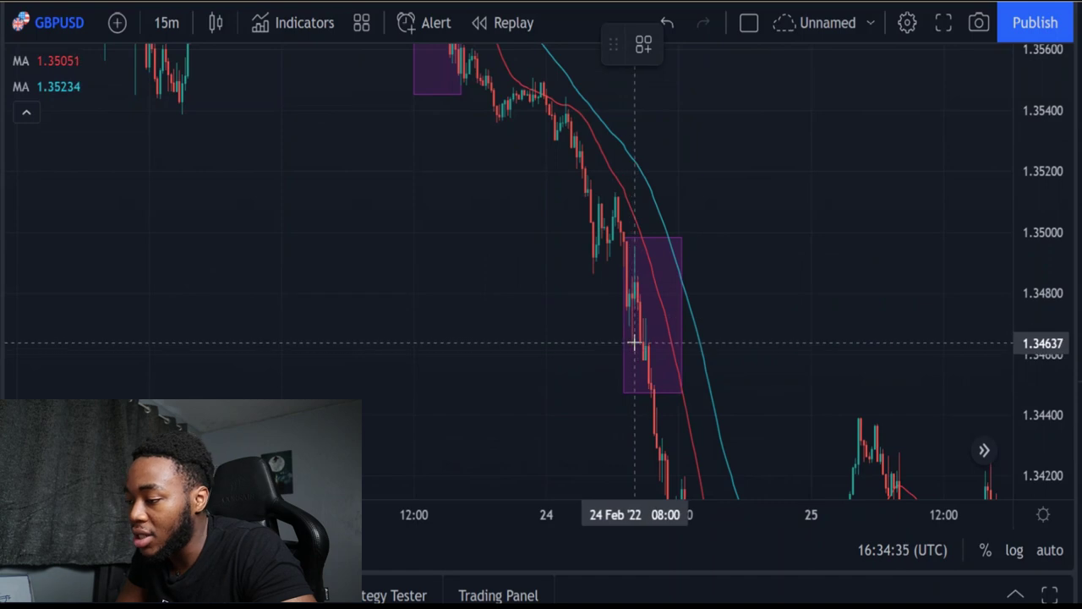
{"action": "left_click", "coordinate": [737, 342]}
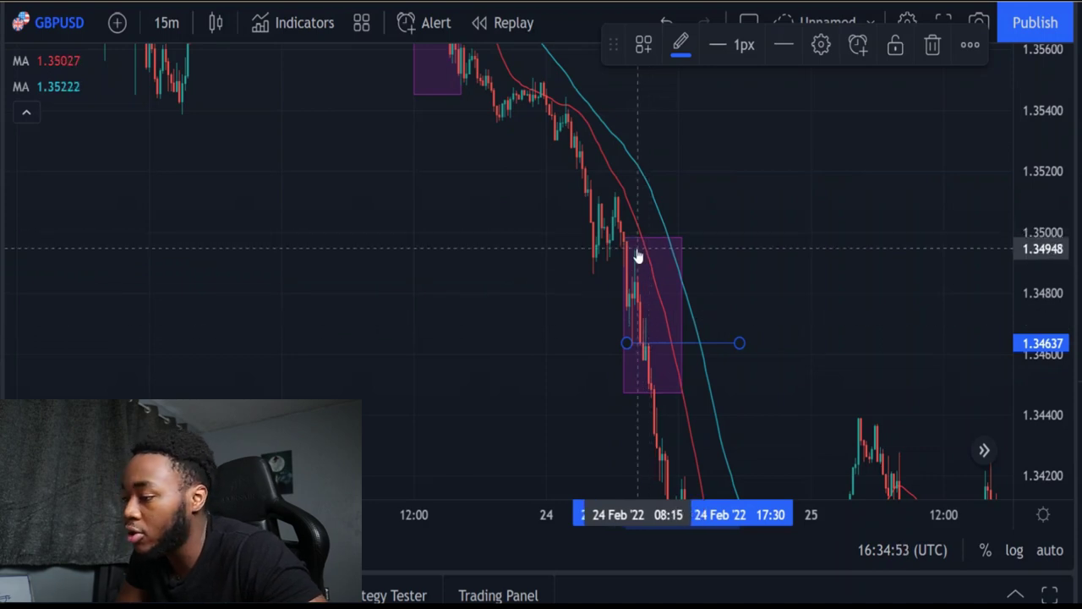
Step: Draw a narrow rectangle over the next 24 Feb '22 drop, from about 1.3423 down to 1.3327 and ending at 14:15
{"action": "left_click_drag", "start_coordinate": [719, 259], "coordinate": [693, 127]}
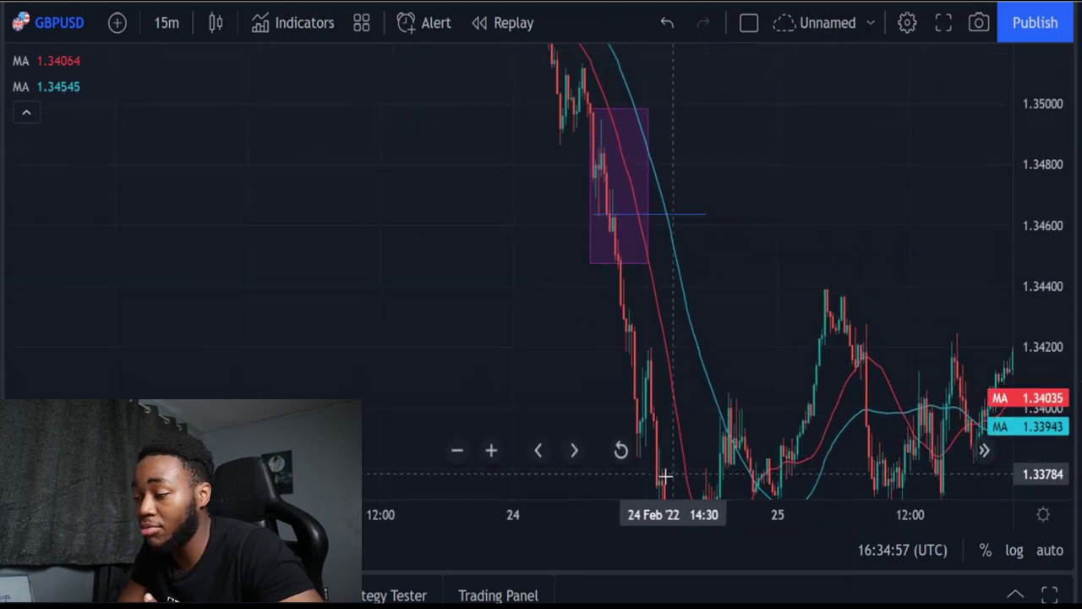
{"action": "left_click_drag", "start_coordinate": [633, 302], "coordinate": [358, 311]}
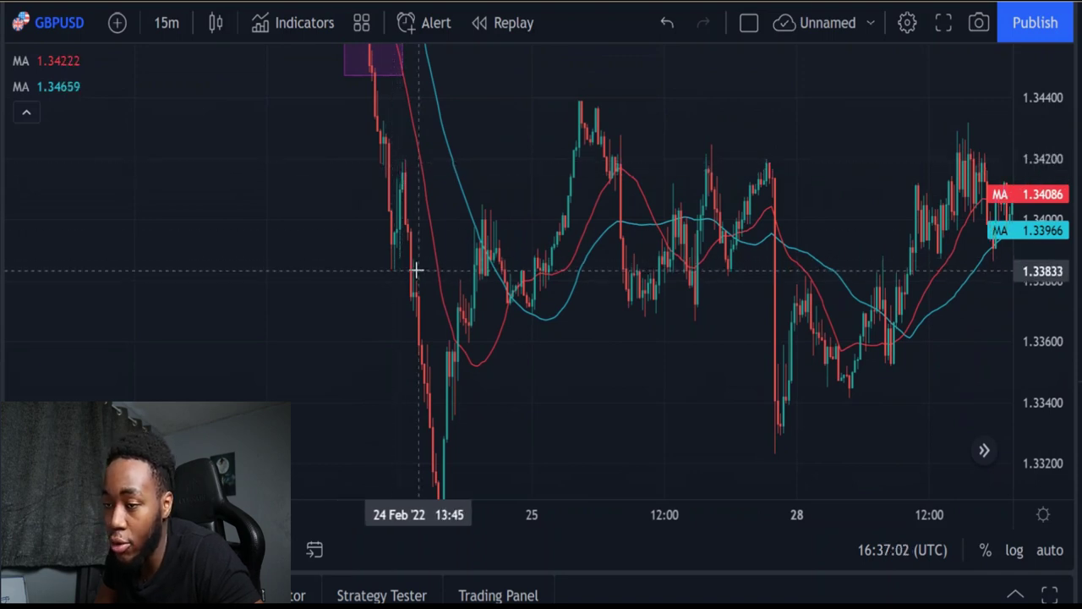
{"action": "mouse_move", "coordinate": [398, 151]}
{"action": "left_mouse_down"}
{"action": "mouse_move", "coordinate": [437, 474]}
{"action": "mouse_move", "coordinate": [425, 441]}
{"action": "left_mouse_up"}
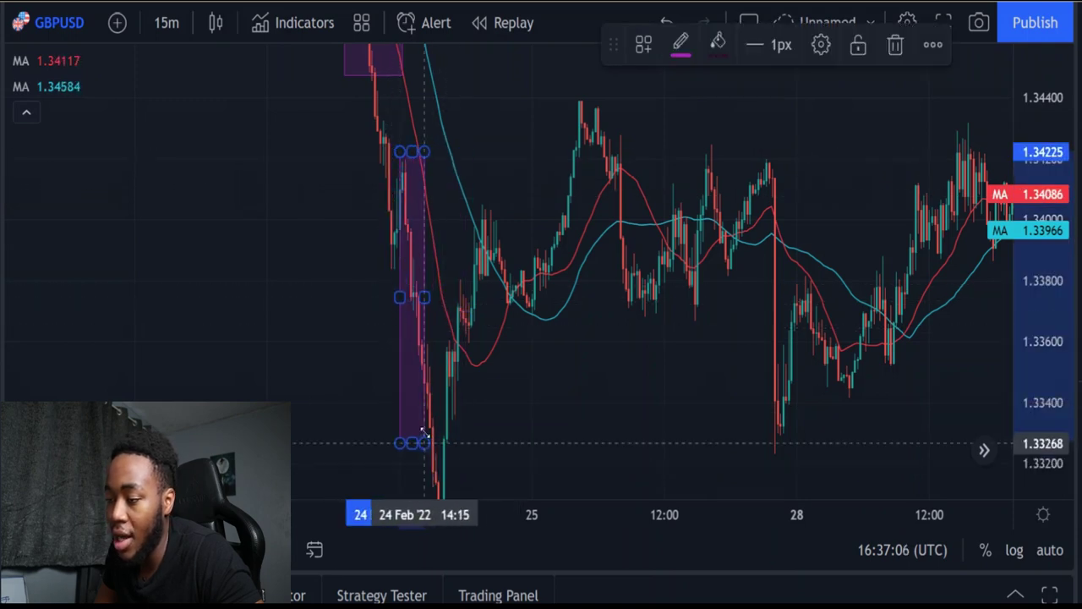
{"action": "left_click", "coordinate": [391, 258]}
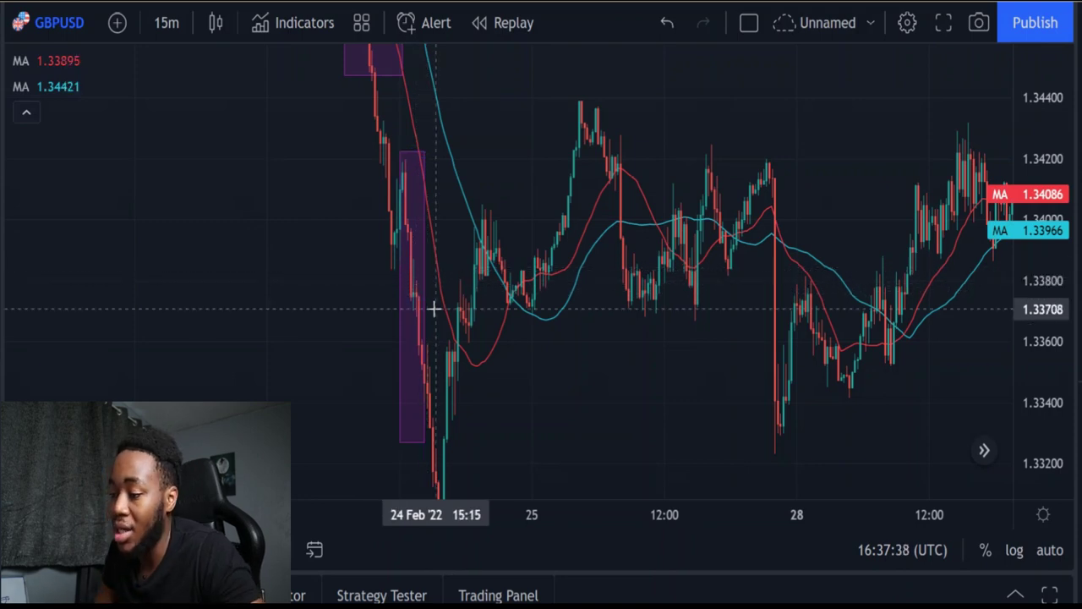
{"action": "left_click_drag", "start_coordinate": [434, 309], "coordinate": [303, 363]}
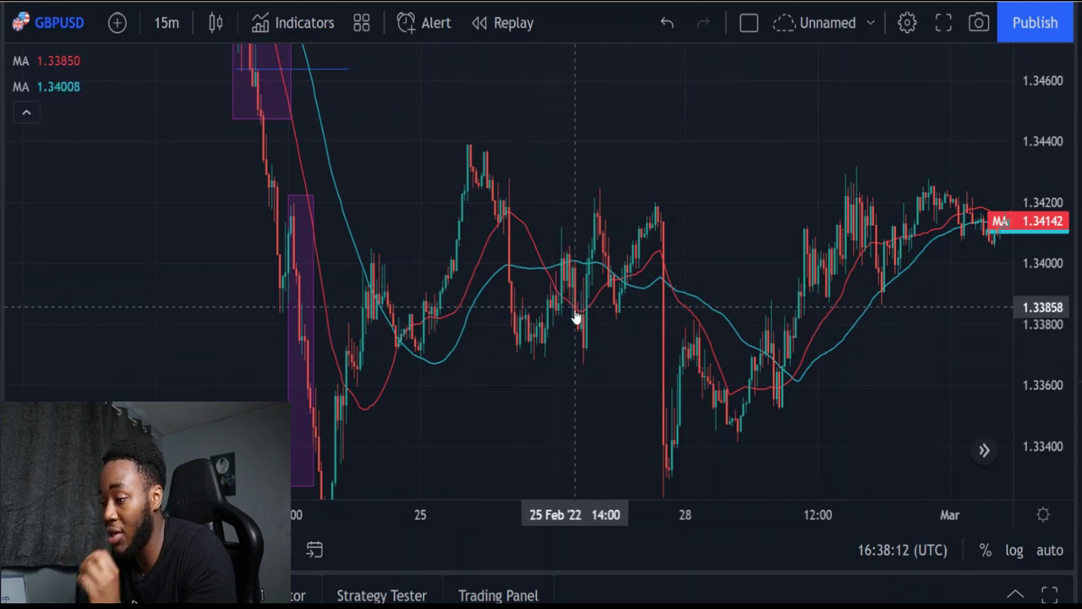
{"action": "scroll", "coordinate": [575, 302], "scroll_direction": "right", "scroll_amount": 5}
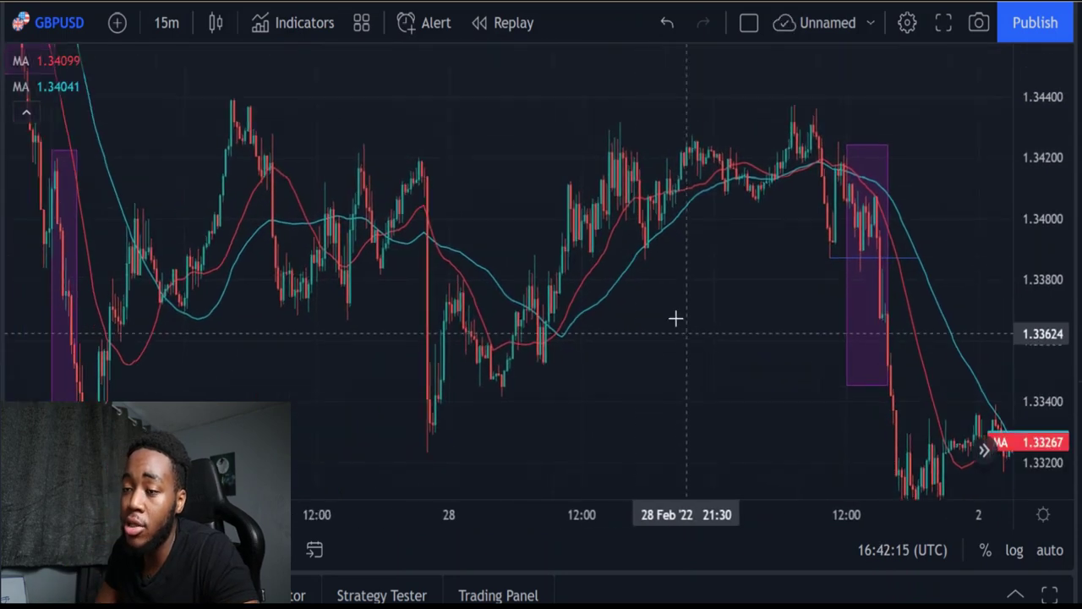
{"action": "left_click", "coordinate": [167, 23]}
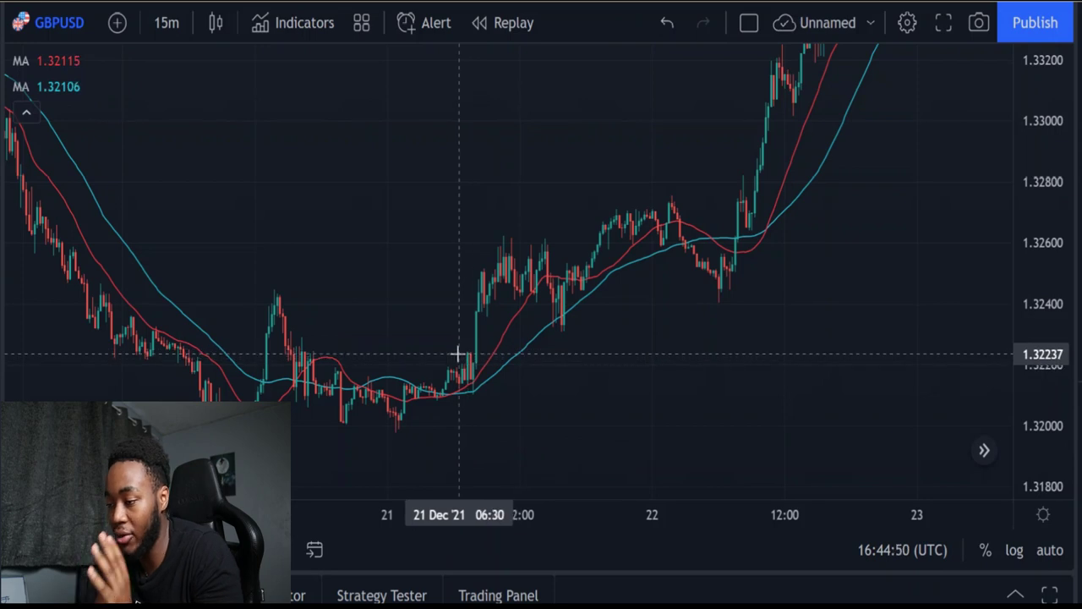
Step: Draw a short, nearly horizontal trend line at about 1.322 on 21 Dec '21, starting at 05:45 near the moving average crossover
{"action": "left_click_drag", "start_coordinate": [467, 363], "coordinate": [526, 333]}
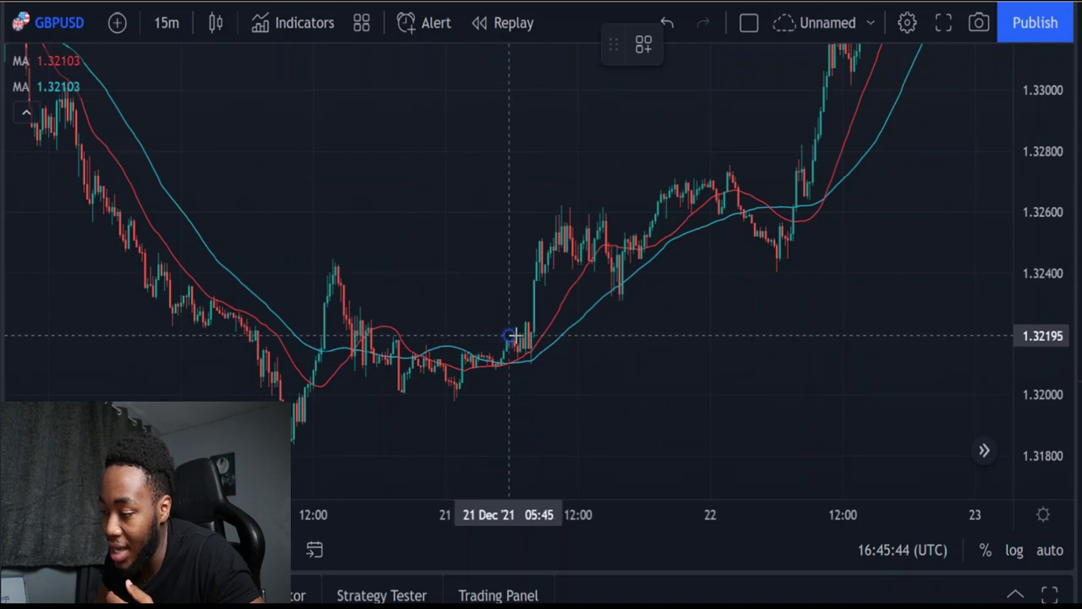
{"action": "left_click", "coordinate": [510, 335]}
{"action": "double_click", "coordinate": [548, 338]}
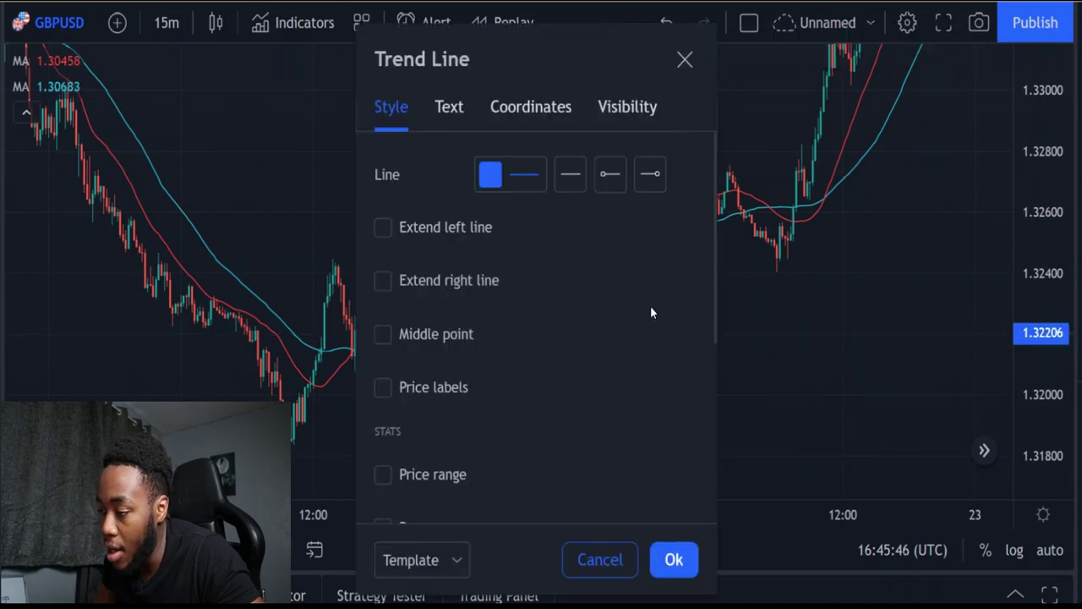
{"action": "left_click", "coordinate": [732, 328]}
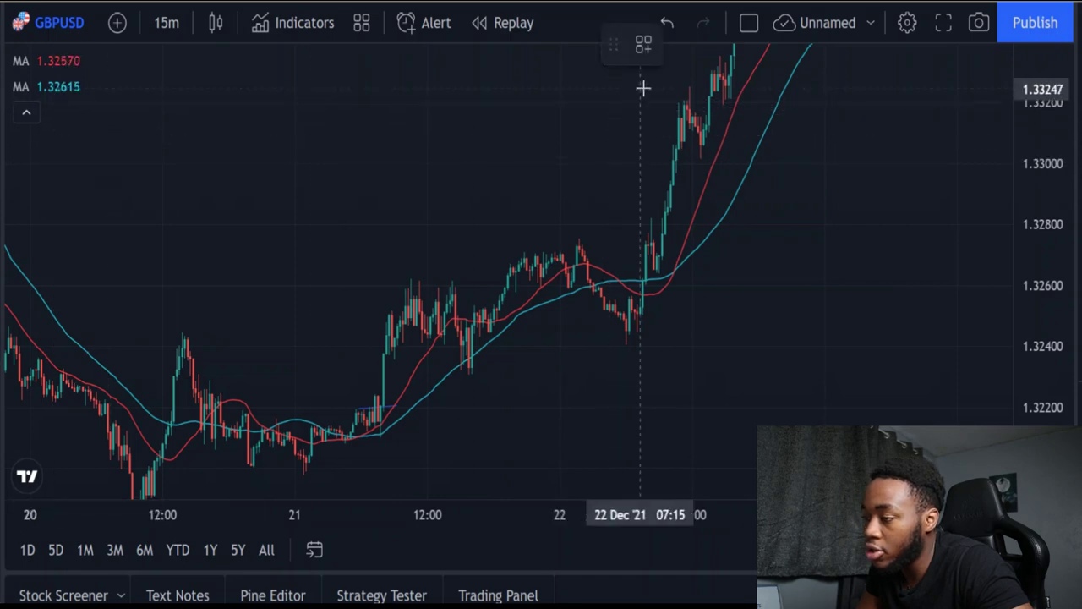
Step: Draw a horizontal trend line at about 1.3326 from the 22 Dec '21 swing high across the following pullback to about 22:45
{"action": "left_click", "coordinate": [672, 86]}
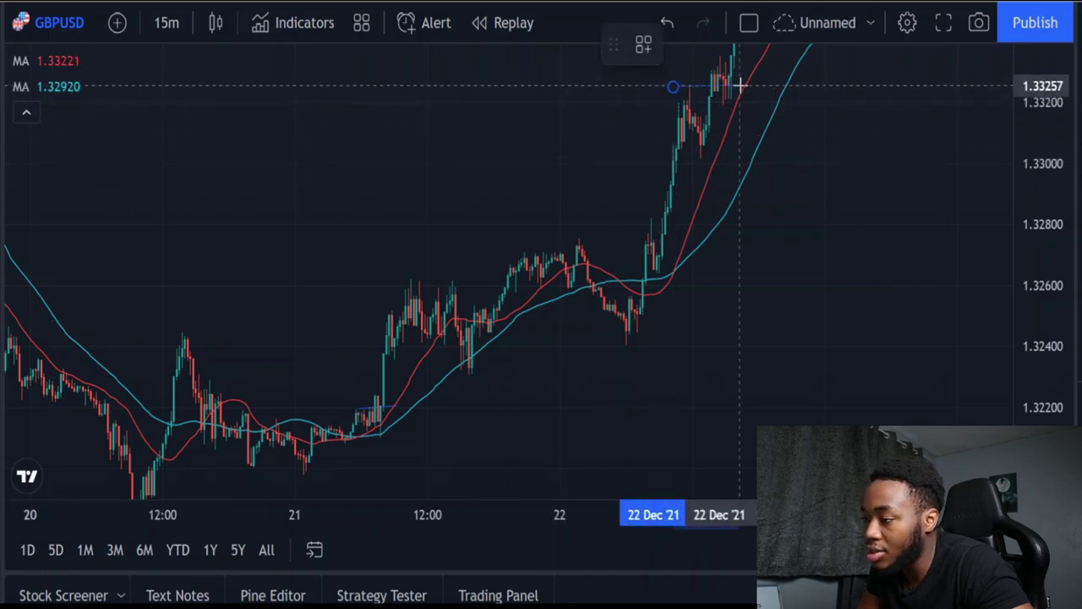
{"action": "left_click", "coordinate": [809, 85]}
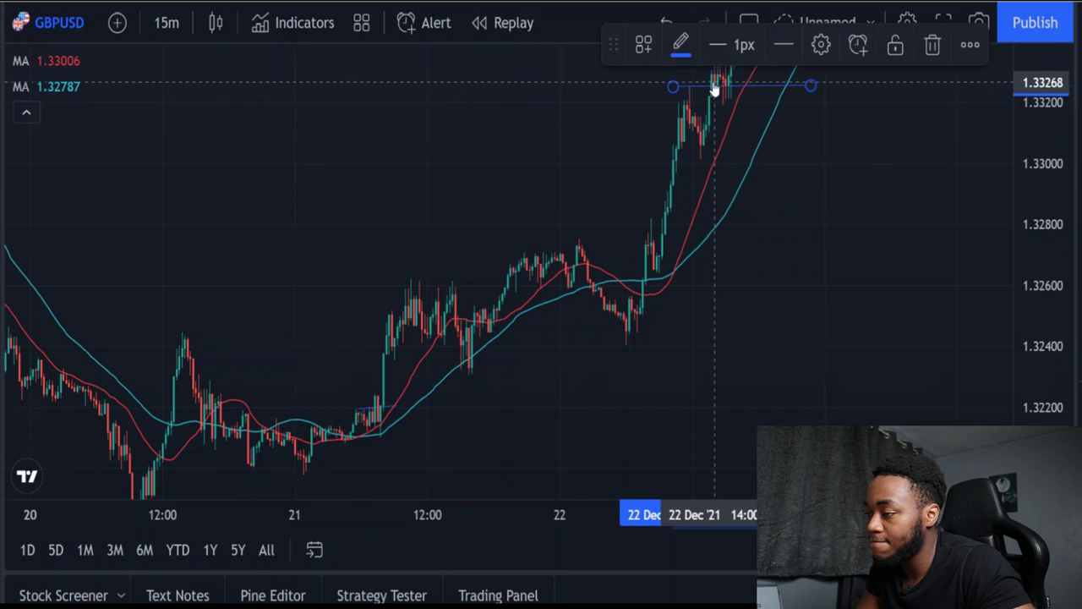
Step: Examine how price moves relative to the two moving averages and the drawn levels during the 21 to 24 Dec '21 uptrend
{"action": "left_click_drag", "start_coordinate": [708, 89], "coordinate": [715, 285]}
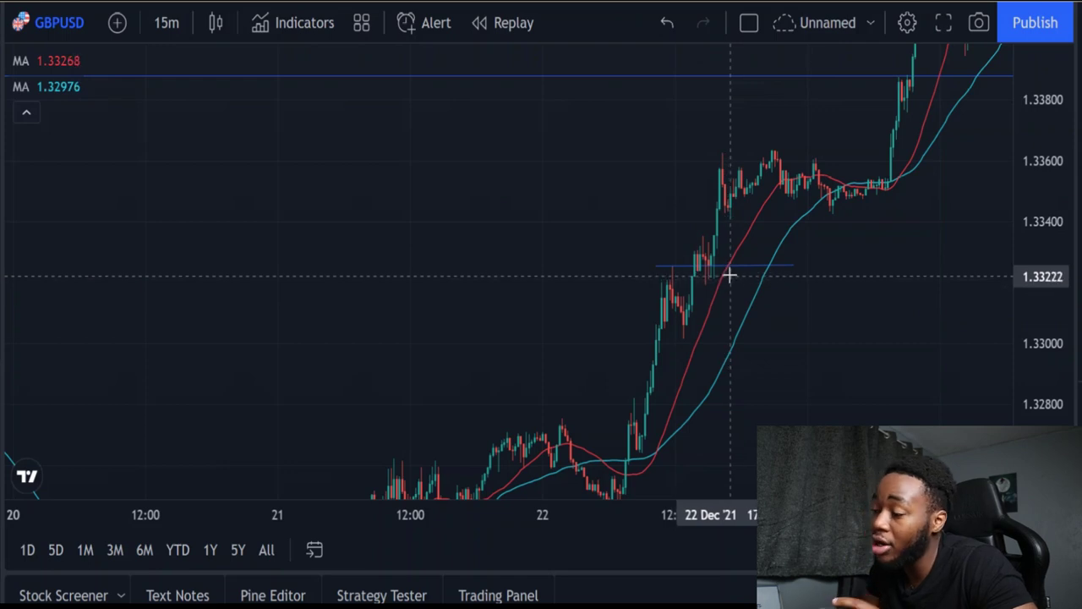
{"action": "left_click_drag", "start_coordinate": [753, 251], "coordinate": [696, 297]}
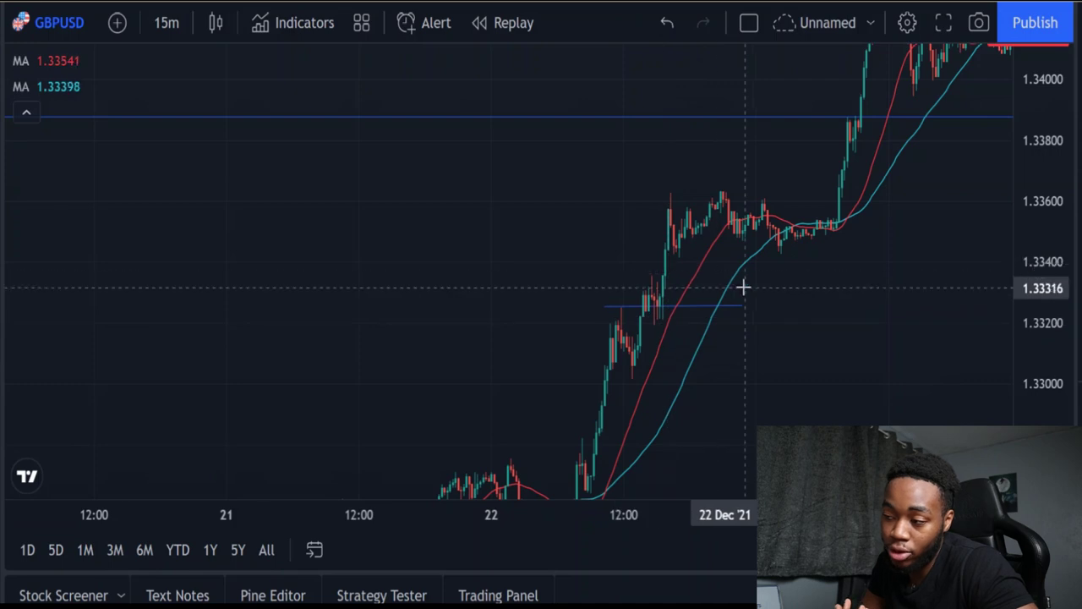
{"action": "left_click_drag", "start_coordinate": [829, 114], "coordinate": [648, 355]}
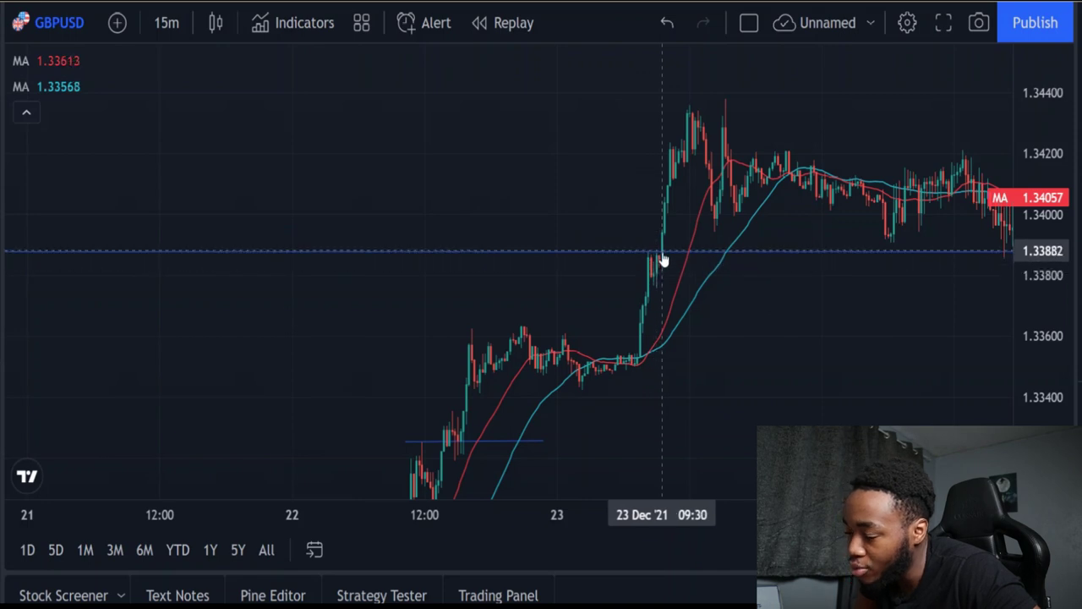
{"action": "left_click_drag", "start_coordinate": [662, 243], "coordinate": [594, 216]}
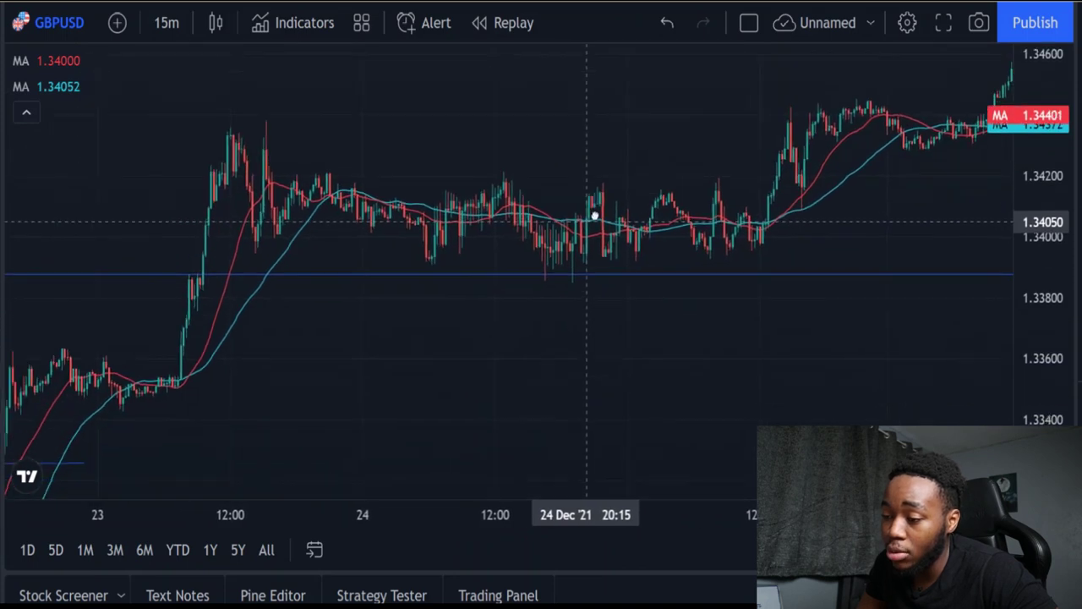
{"action": "left_click_drag", "start_coordinate": [399, 339], "coordinate": [710, 282]}
{"action": "left_click_drag", "start_coordinate": [483, 347], "coordinate": [601, 273]}
{"action": "left_click_drag", "start_coordinate": [545, 342], "coordinate": [614, 265]}
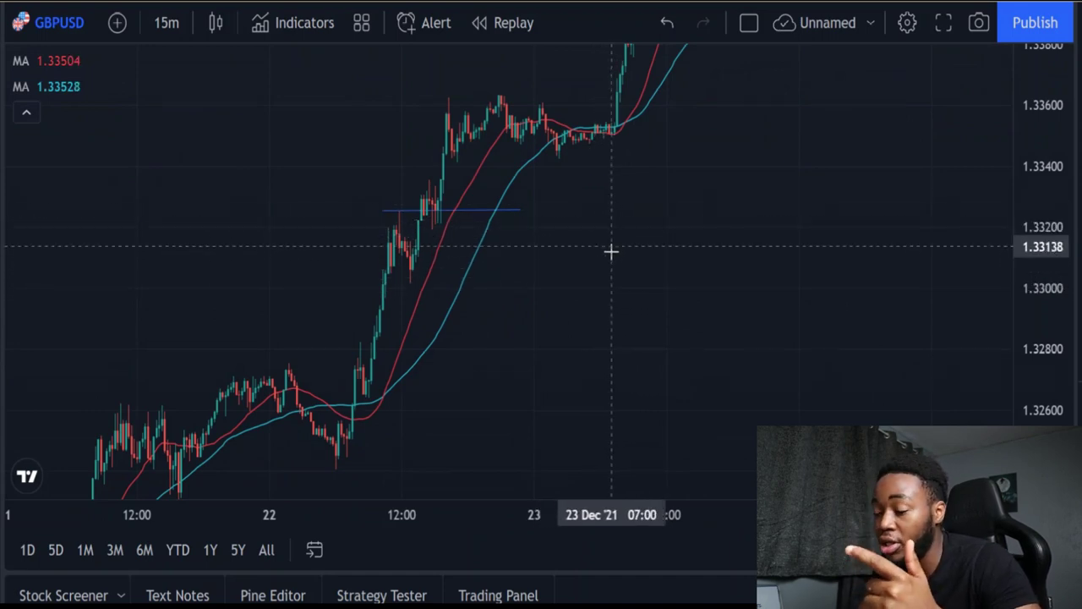
{"action": "left_click_drag", "start_coordinate": [616, 268], "coordinate": [682, 307]}
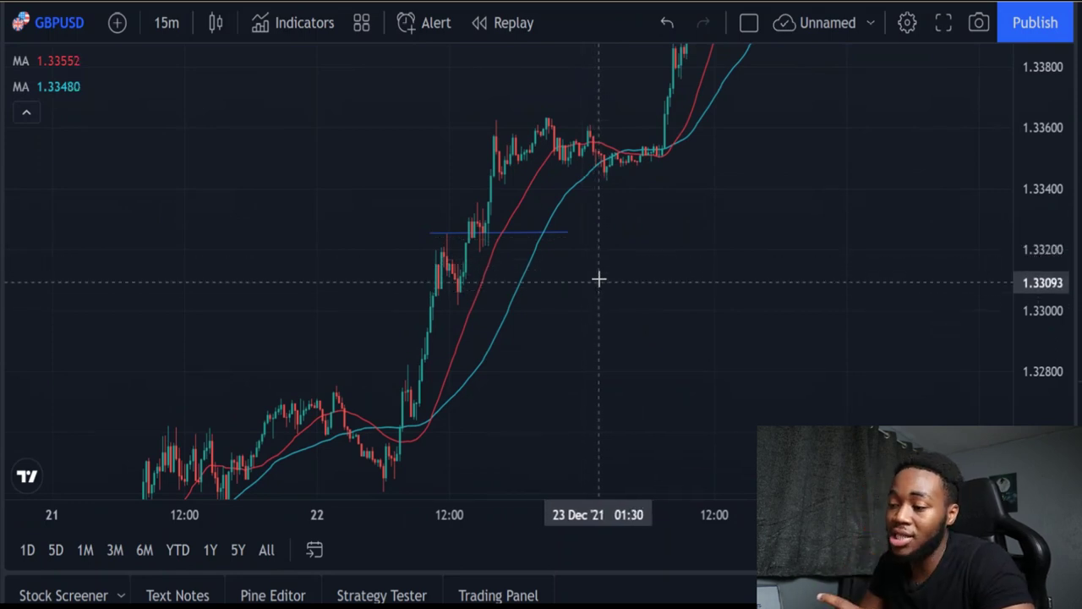
{"action": "left_click_drag", "start_coordinate": [608, 276], "coordinate": [772, 196]}
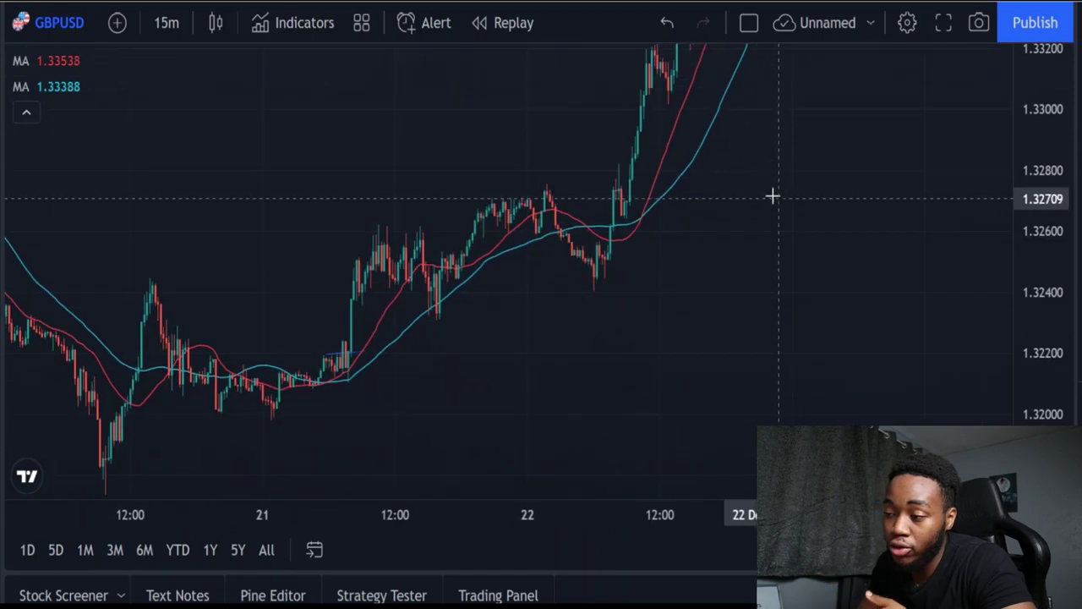
{"action": "left_click_drag", "start_coordinate": [719, 244], "coordinate": [400, 507]}
{"action": "left_click_drag", "start_coordinate": [604, 282], "coordinate": [757, 149]}
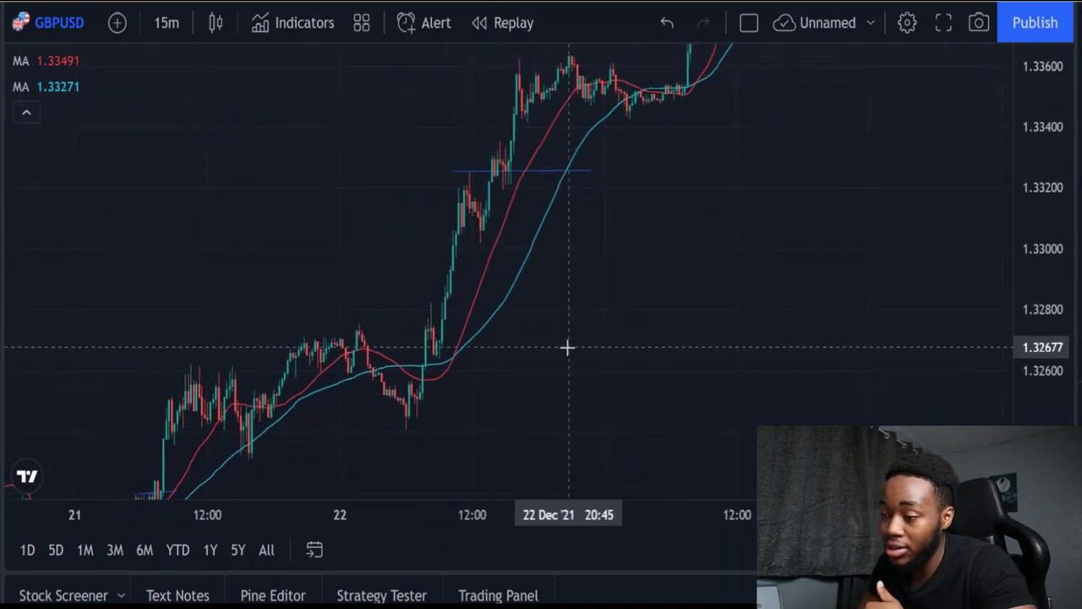